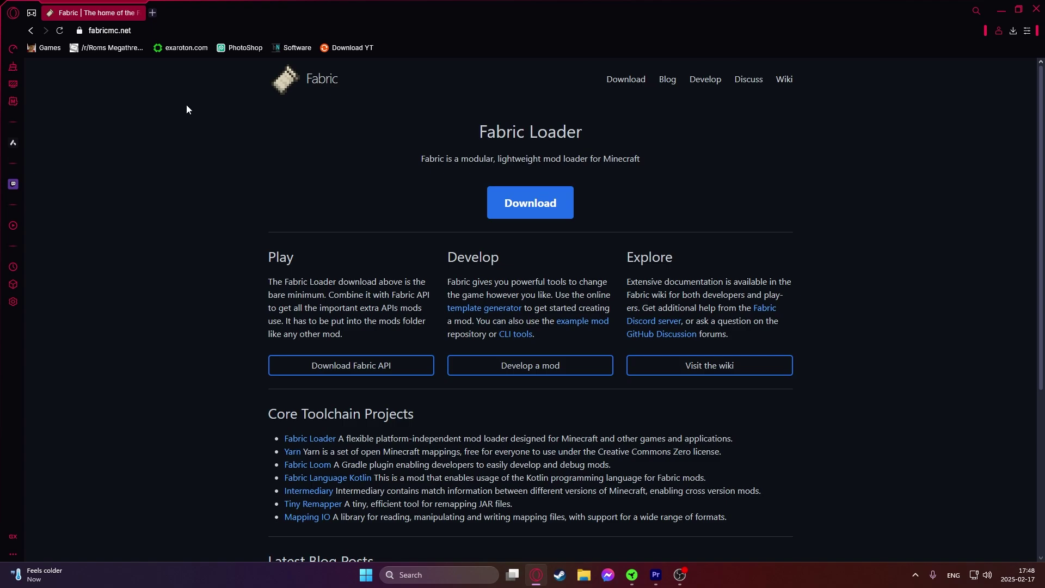
Step: Download the Fabric installer for Windows from fabricmc.net and run the downloaded file
{"action": "key", "text": "ctrl+l"}
{"action": "left_click", "coordinate": [110, 119]}
{"action": "left_click", "coordinate": [530, 202]}
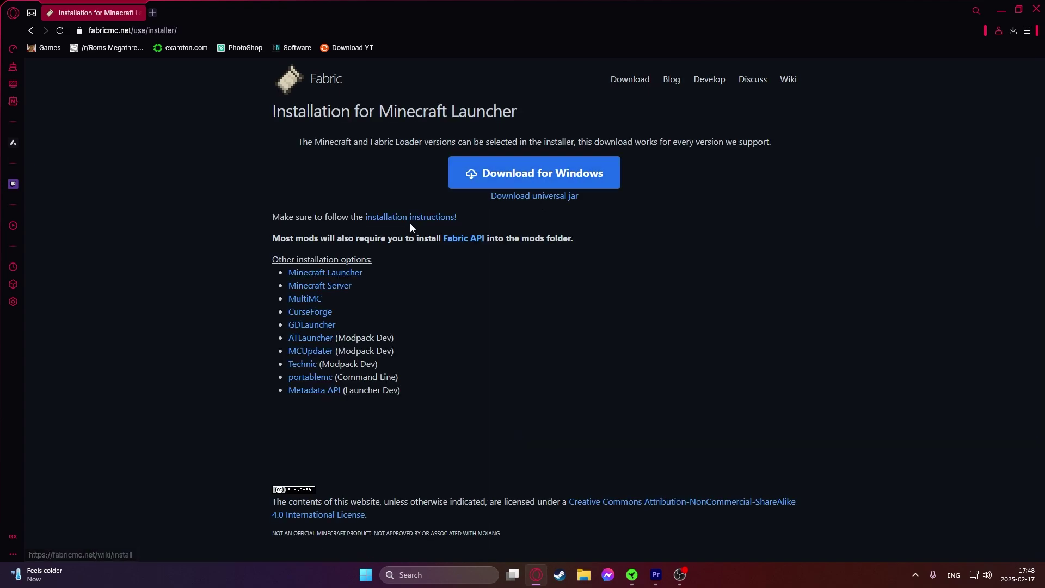
{"action": "left_click", "coordinate": [532, 179]}
{"action": "left_click", "coordinate": [429, 271]}
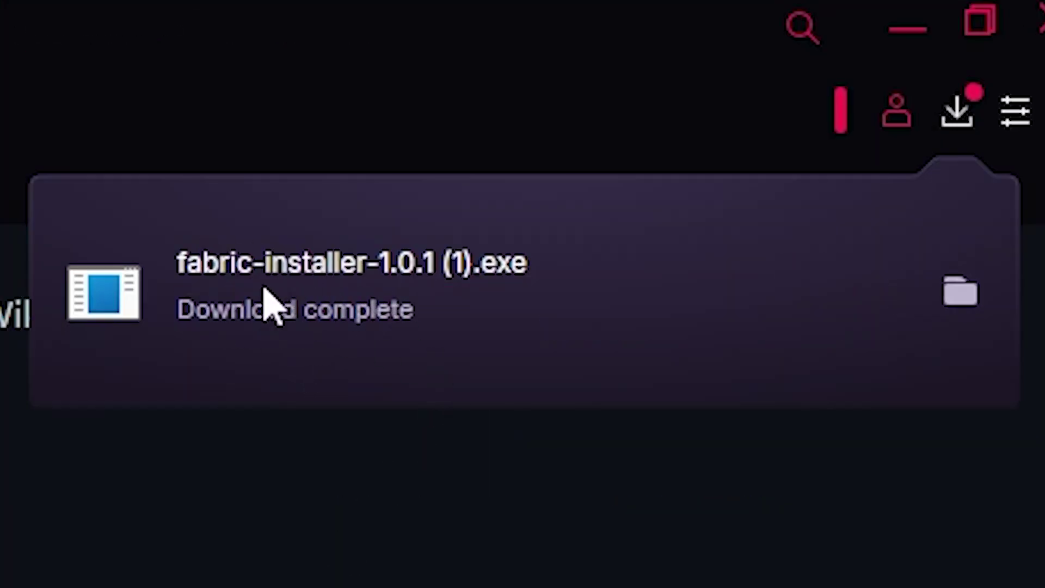
{"action": "left_click", "coordinate": [318, 281]}
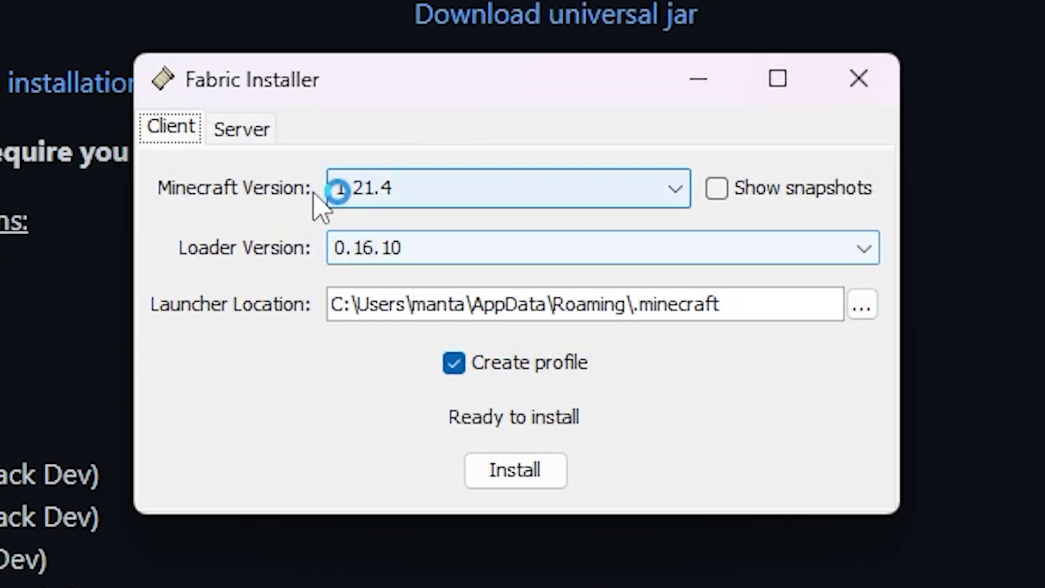
Step: Install the Fabric client for Minecraft version 1.21.1, then dismiss the confirmation and close the installer
{"action": "left_click", "coordinate": [416, 187]}
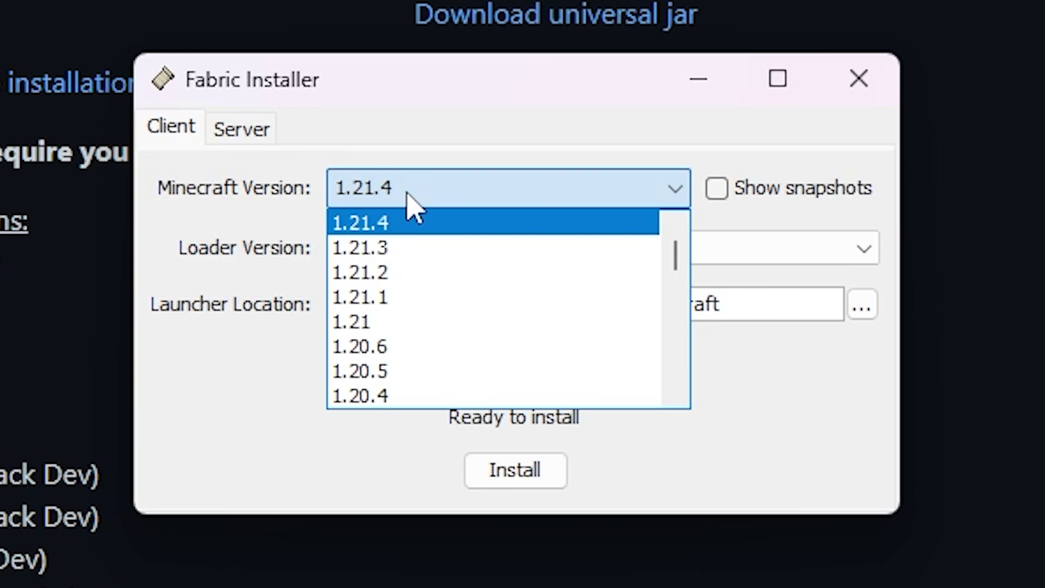
{"action": "left_click", "coordinate": [396, 301]}
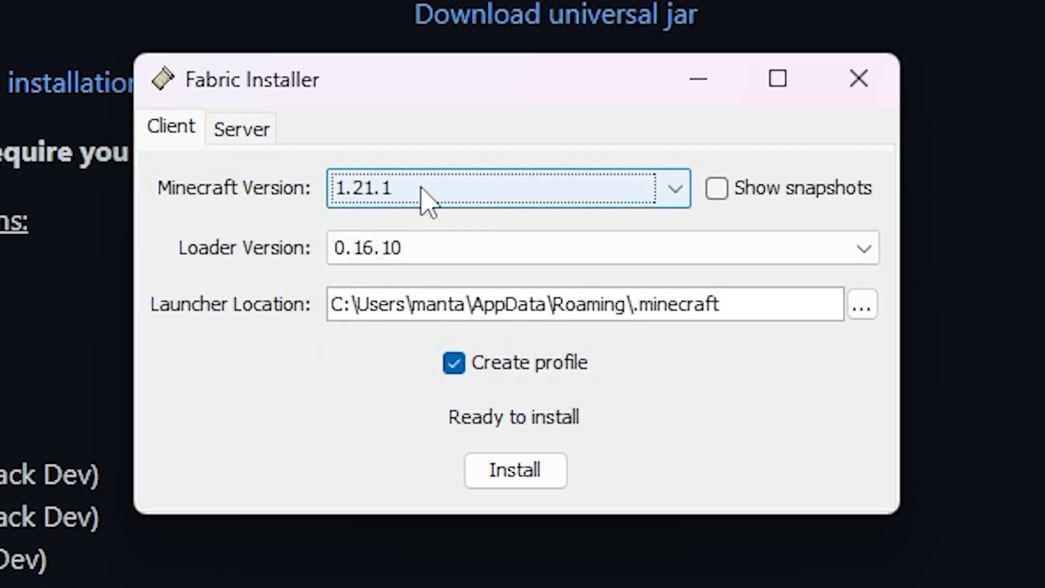
{"action": "left_click", "coordinate": [496, 479]}
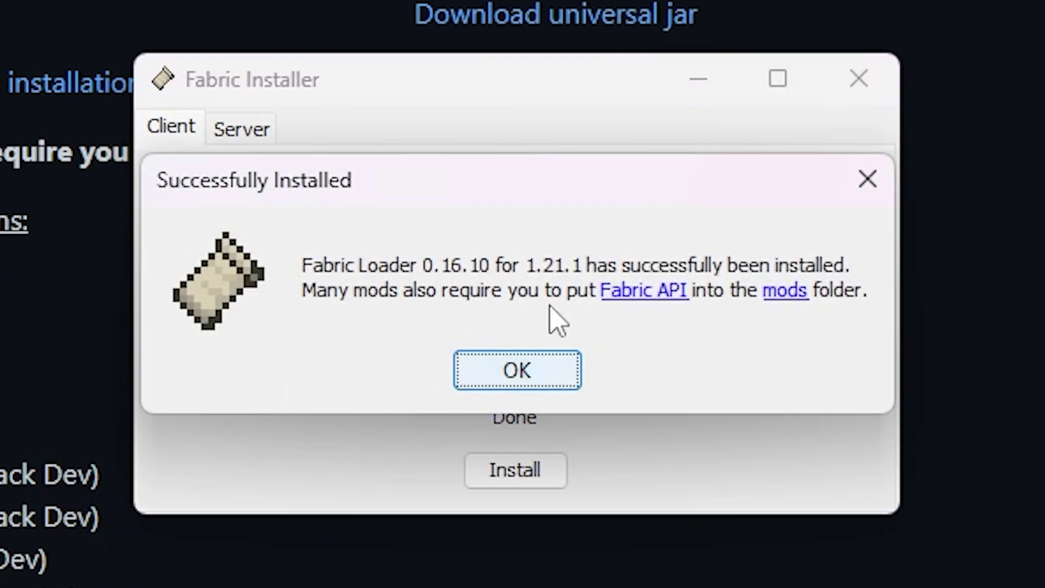
{"action": "left_click", "coordinate": [506, 374]}
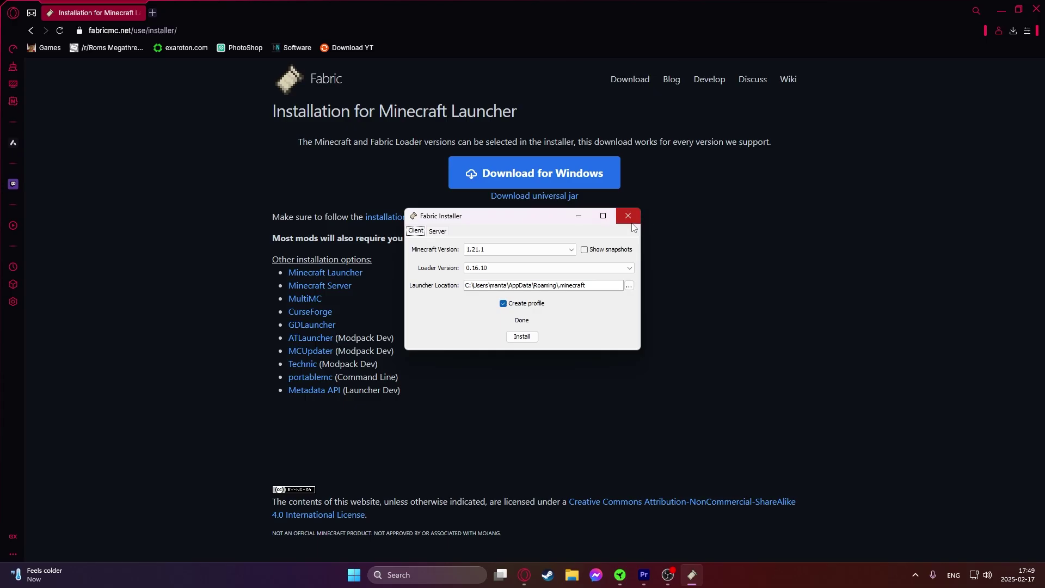
{"action": "left_click", "coordinate": [629, 217]}
Step: Open the Minecraft Launcher, select the fabric-loader-1.21.1 installation for Java Edition, and close the launcher
{"action": "key", "text": "super+d"}
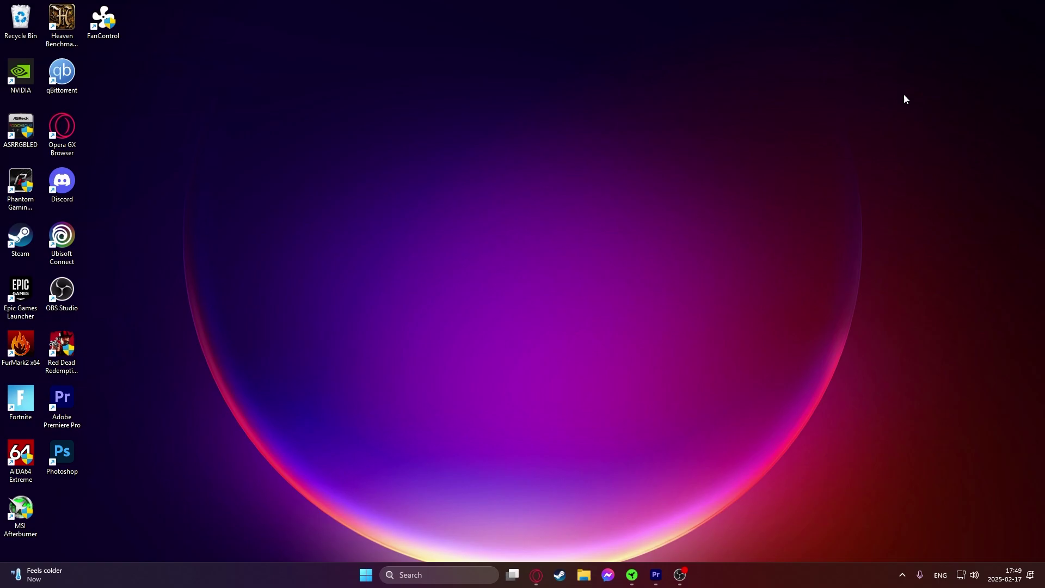
{"action": "left_click", "coordinate": [431, 578]}
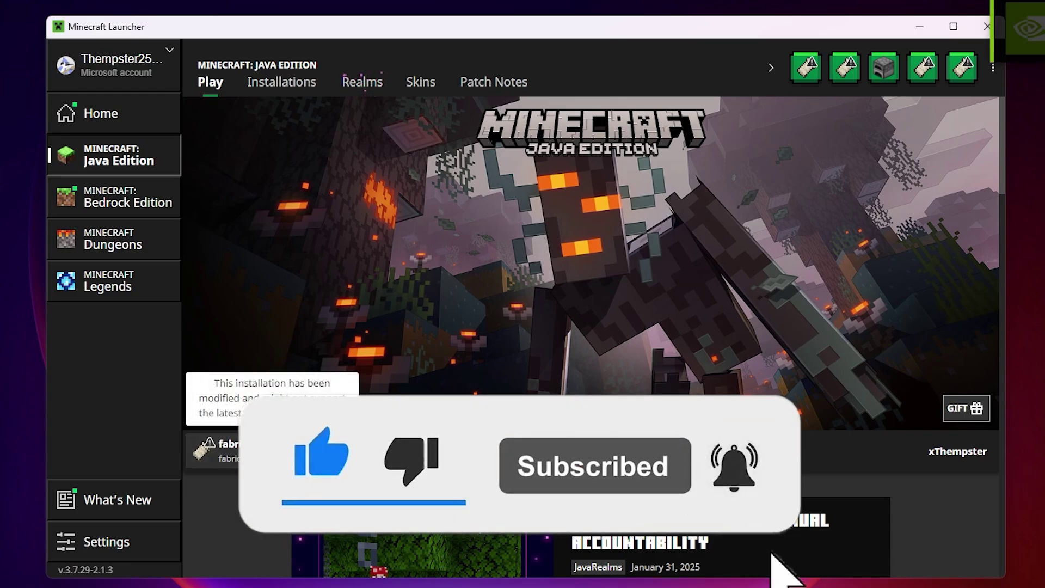
{"action": "left_click", "coordinate": [267, 450]}
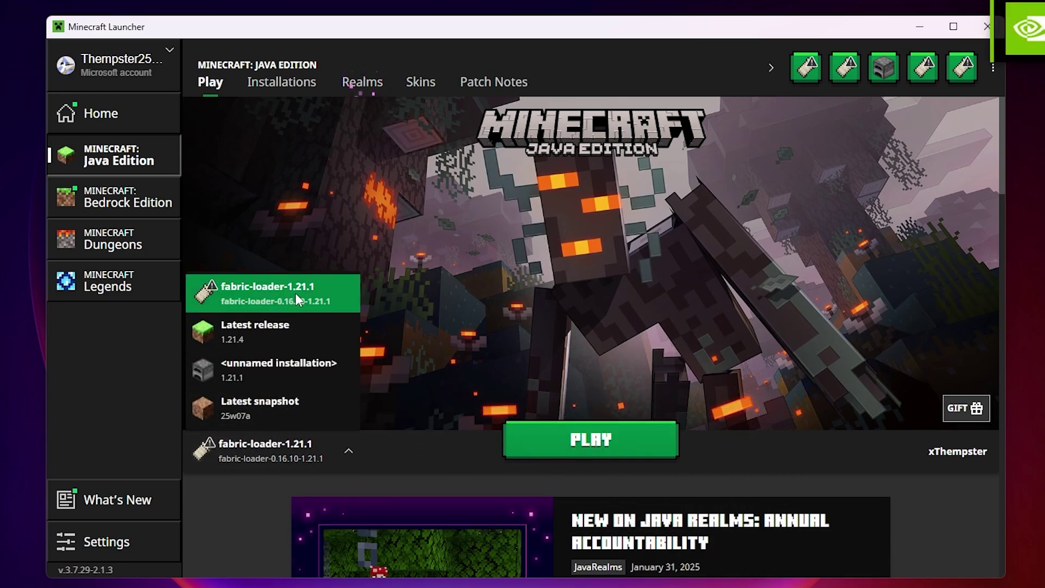
{"action": "left_click", "coordinate": [297, 293]}
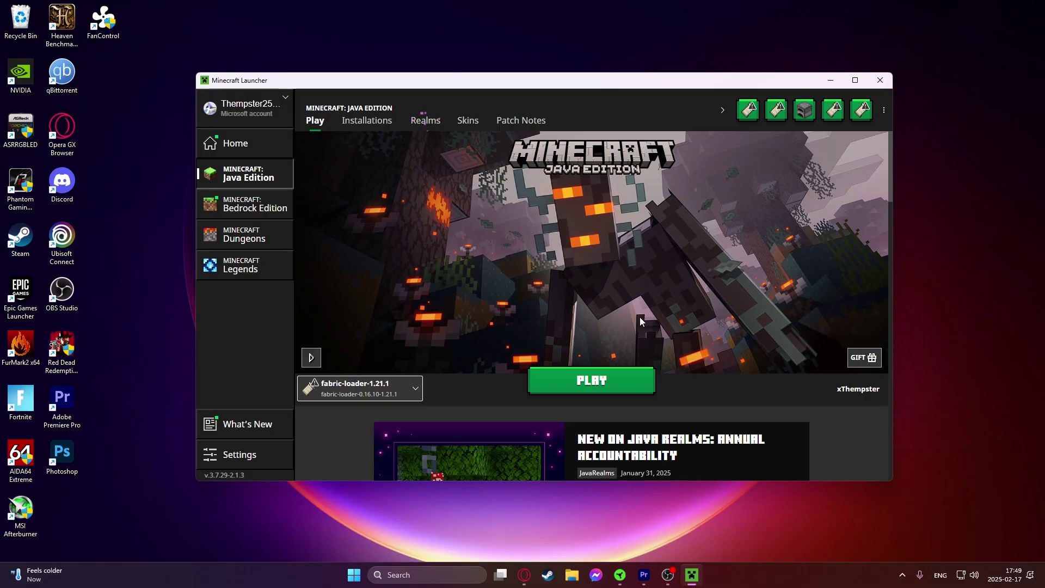
{"action": "left_click", "coordinate": [892, 81]}
Step: Return to the Opera GX browser, search for distant horizons in a new tab and open the mod's CurseForge page
{"action": "left_click", "coordinate": [536, 575]}
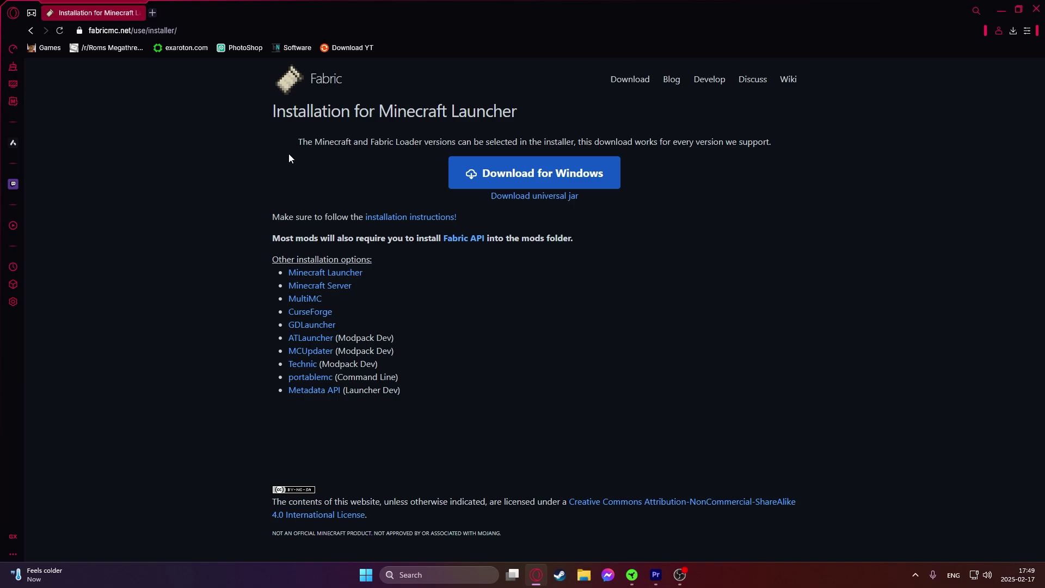
{"action": "left_click", "coordinate": [153, 13]}
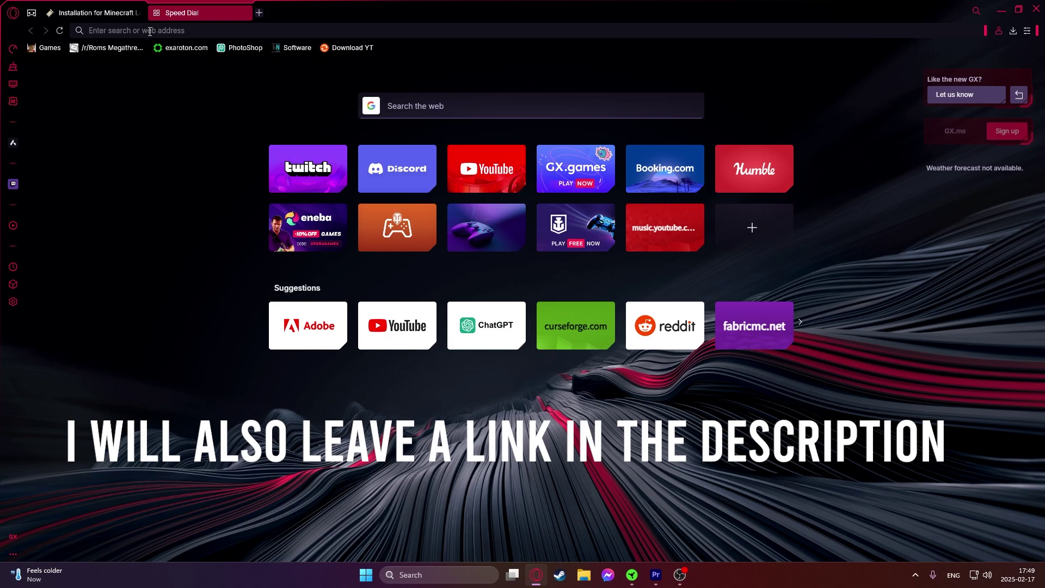
{"action": "type", "text": "dista"}
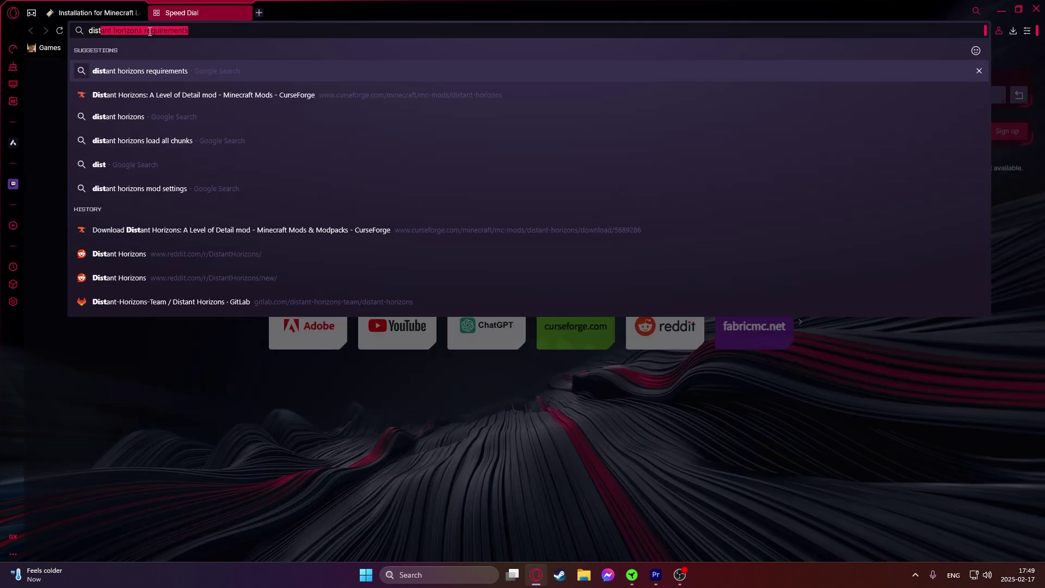
{"action": "left_click", "coordinate": [133, 116]}
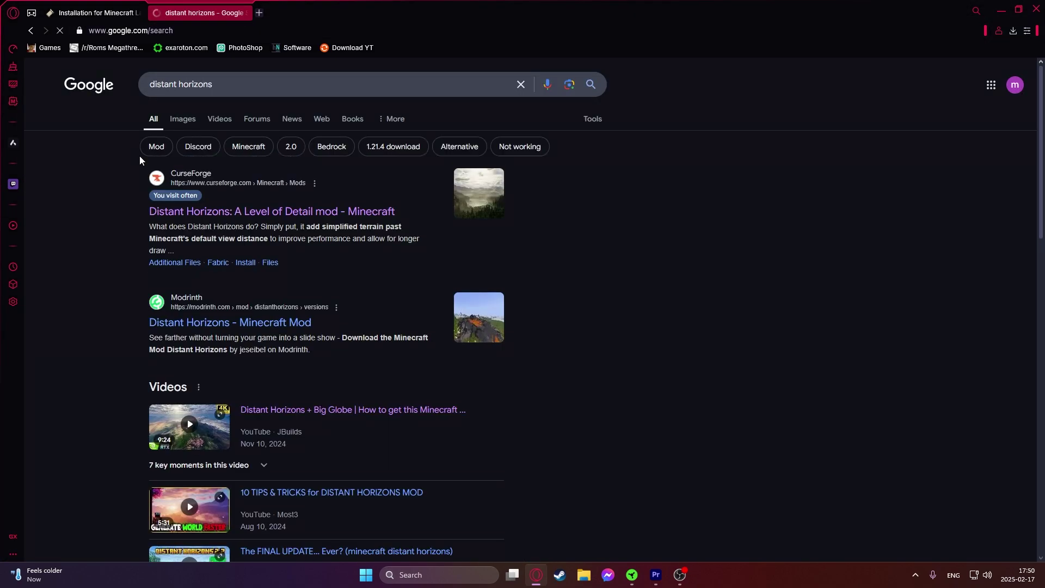
{"action": "scroll", "coordinate": [82, 259], "scroll_direction": "down", "scroll_amount": 1}
{"action": "scroll", "coordinate": [83, 259], "scroll_direction": "up", "scroll_amount": 1}
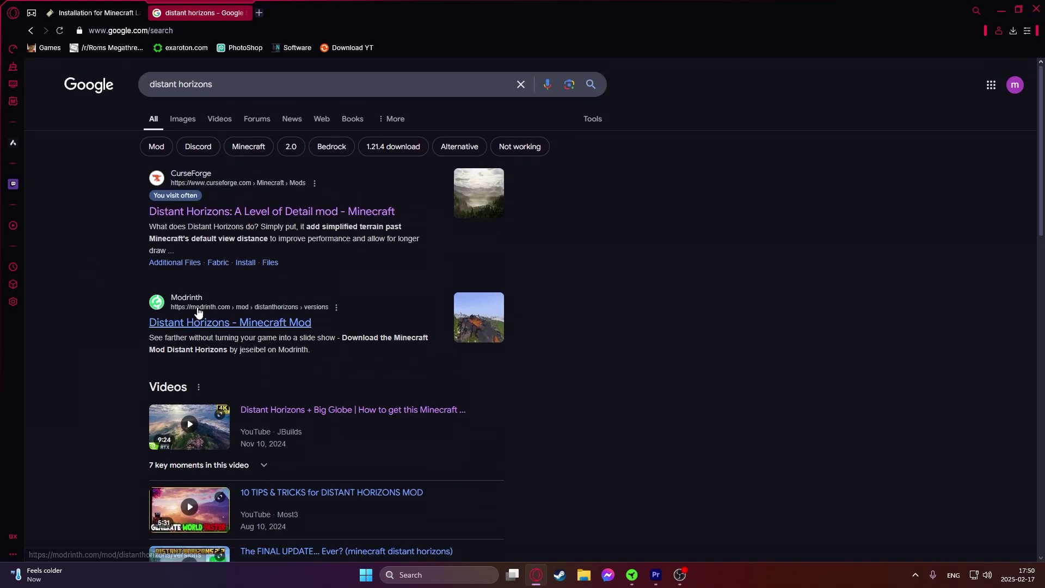
{"action": "left_click", "coordinate": [175, 212]}
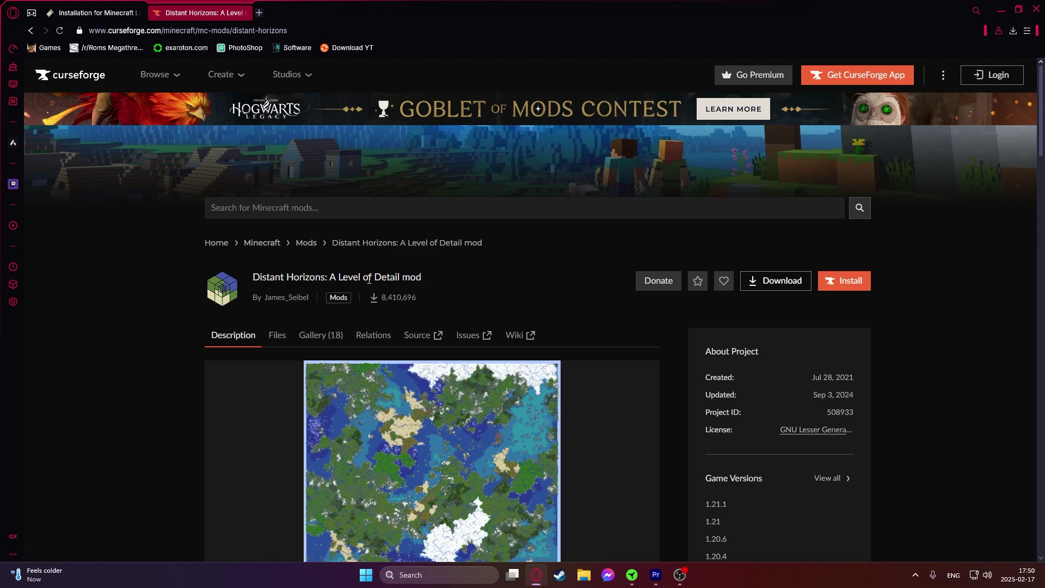
{"action": "scroll", "coordinate": [151, 291], "scroll_direction": "down", "scroll_amount": 3}
{"action": "scroll", "coordinate": [148, 317], "scroll_direction": "up", "scroll_amount": 3}
{"action": "scroll", "coordinate": [408, 299], "scroll_direction": "down", "scroll_amount": 2}
{"action": "scroll", "coordinate": [511, 321], "scroll_direction": "up", "scroll_amount": 2}
{"action": "scroll", "coordinate": [526, 261], "scroll_direction": "down", "scroll_amount": 3}
{"action": "scroll", "coordinate": [534, 419], "scroll_direction": "up", "scroll_amount": 3}
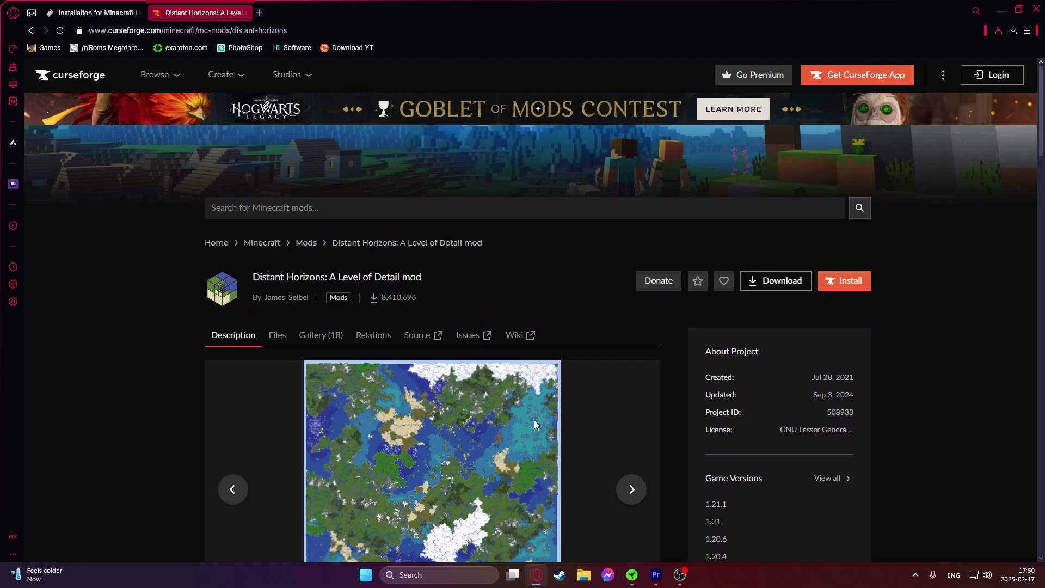
Step: Download the 1.21.1 Alpha 2.2.1 neo/fabric file of Distant Horizons, filtering by game version 1.21.1 and mod loader
{"action": "left_click", "coordinate": [766, 283]}
{"action": "left_click", "coordinate": [531, 293]}
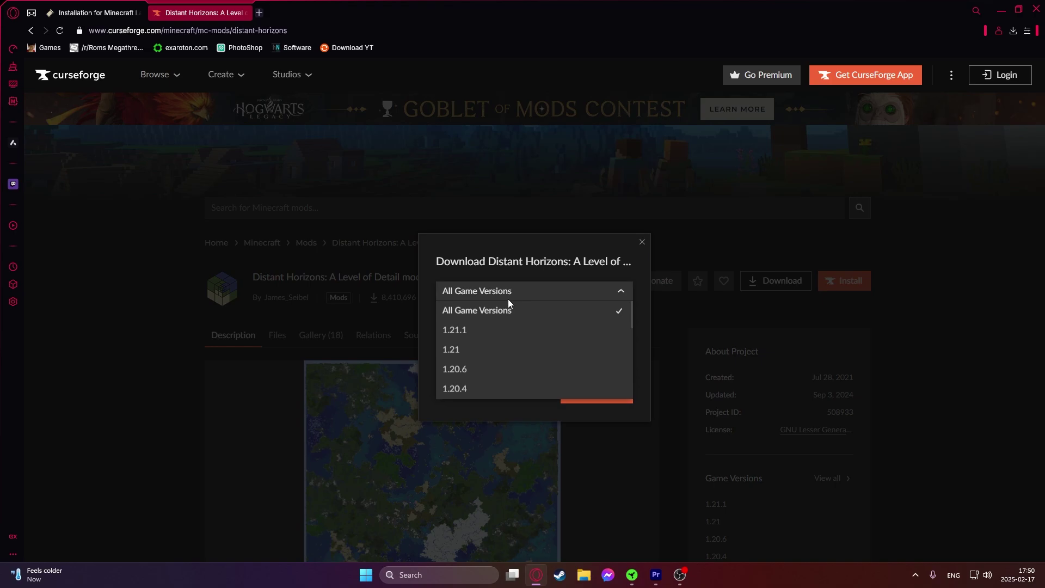
{"action": "left_click", "coordinate": [462, 332]}
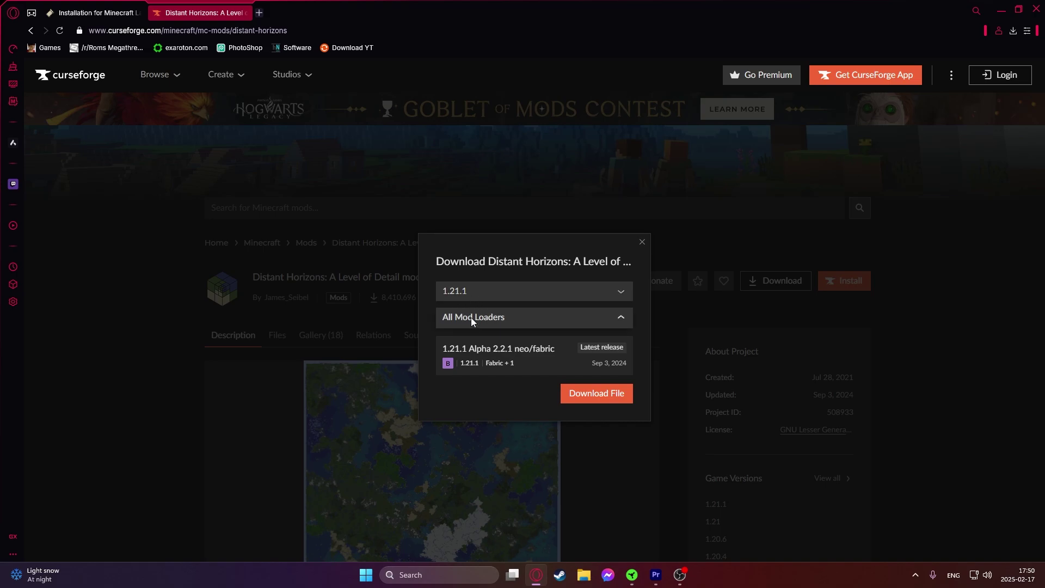
{"action": "left_click", "coordinate": [471, 318]}
{"action": "left_click", "coordinate": [465, 377]}
{"action": "left_click", "coordinate": [602, 402]}
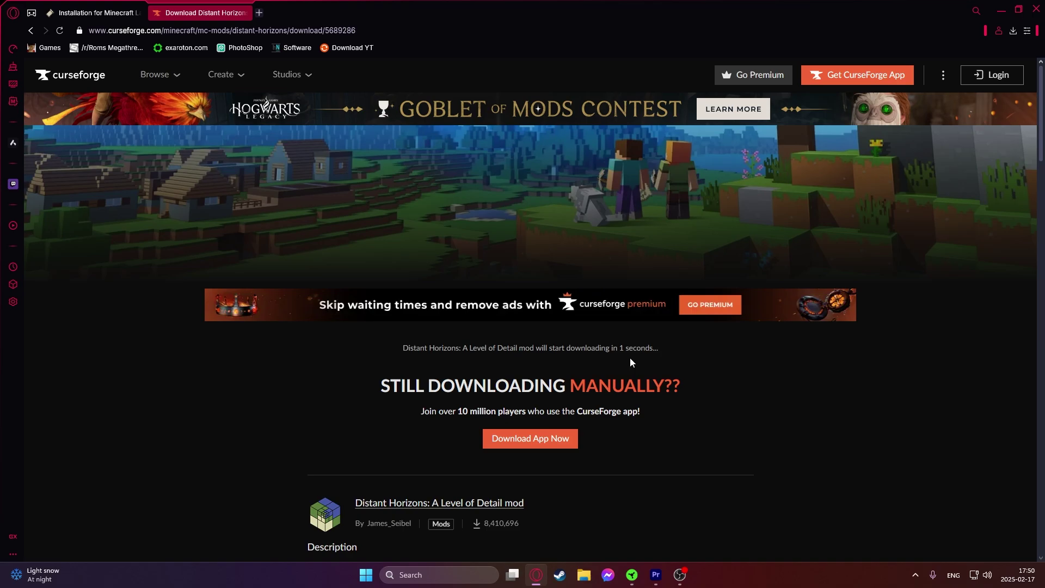
{"action": "left_click", "coordinate": [429, 274]}
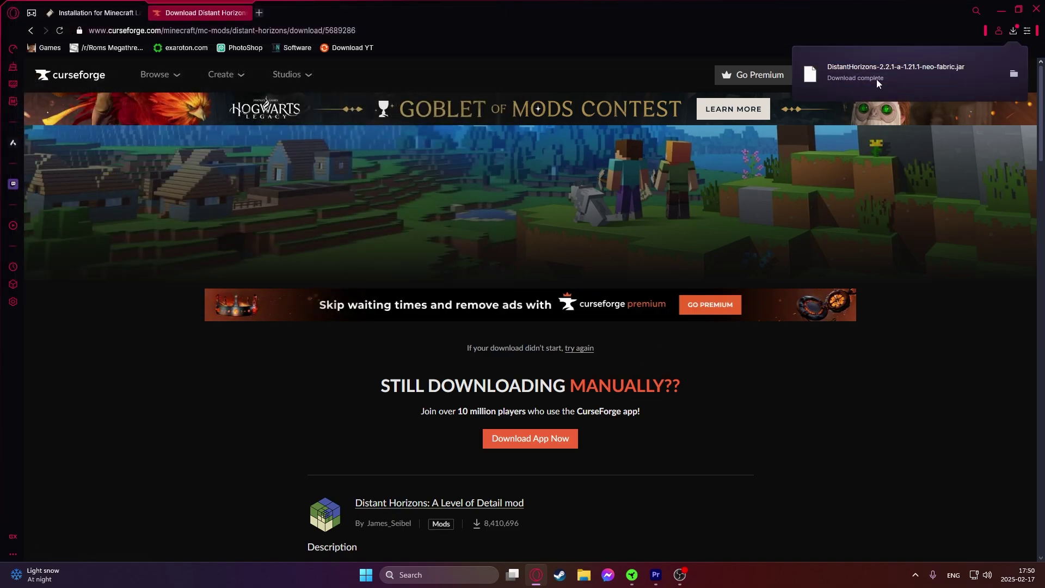
Step: Minimize the browser, run %appdata% to open the Roaming folder in File Explorer, and open the .minecraft folder
{"action": "left_click", "coordinate": [999, 10]}
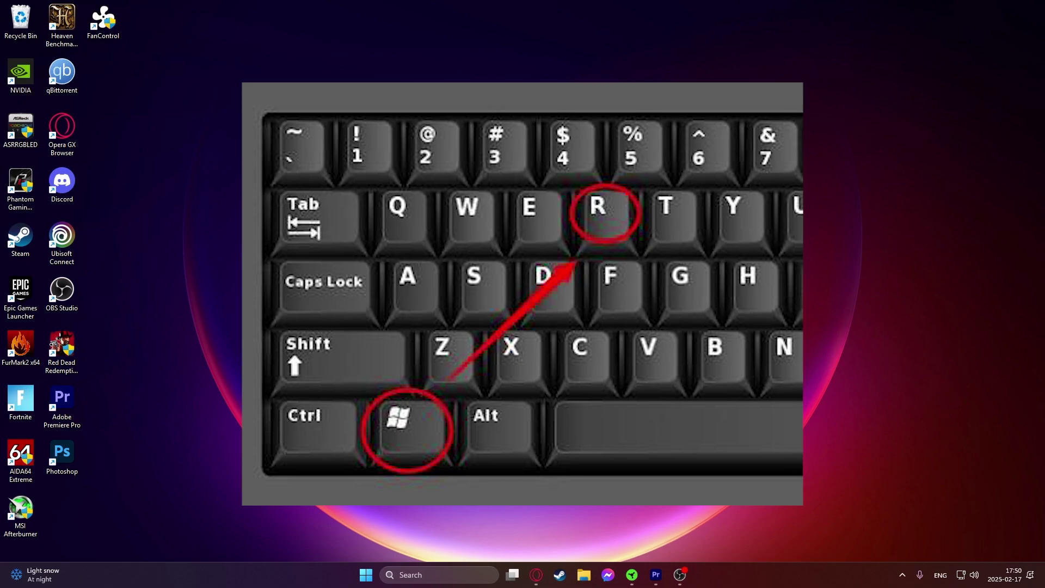
{"action": "key", "text": "super+r"}
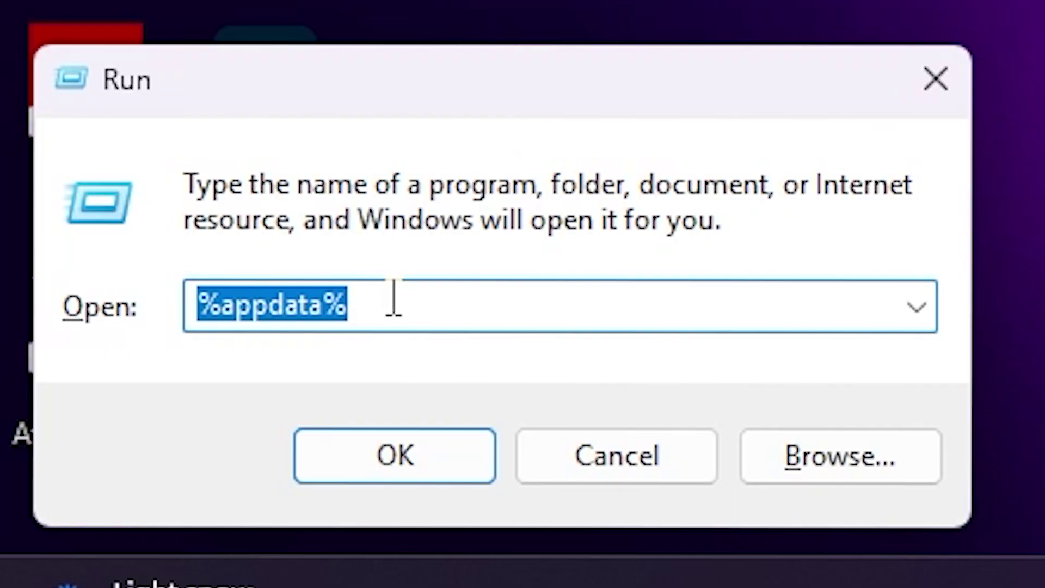
{"action": "left_click", "coordinate": [92, 502]}
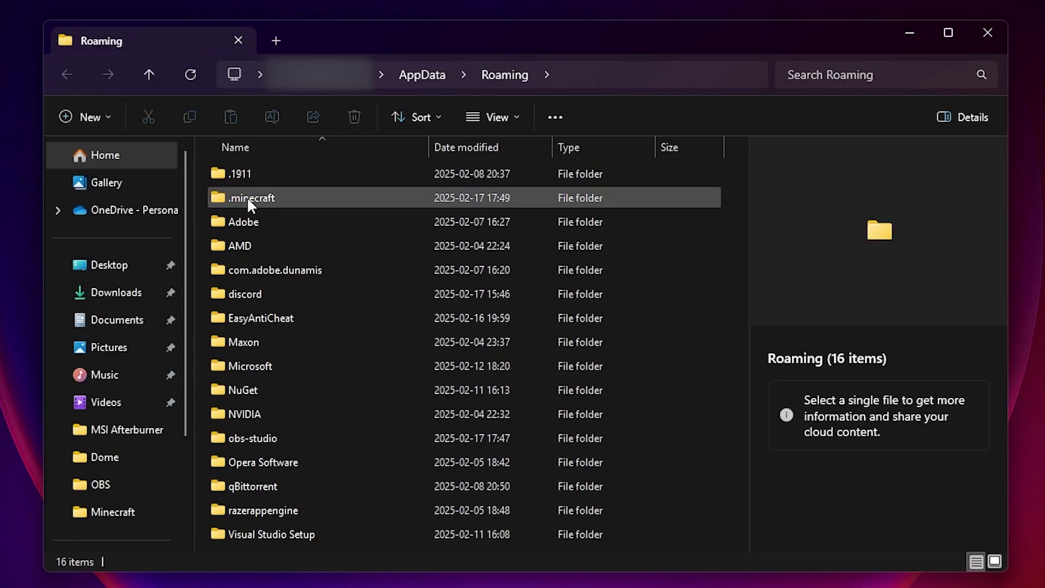
{"action": "double_click", "coordinate": [246, 197]}
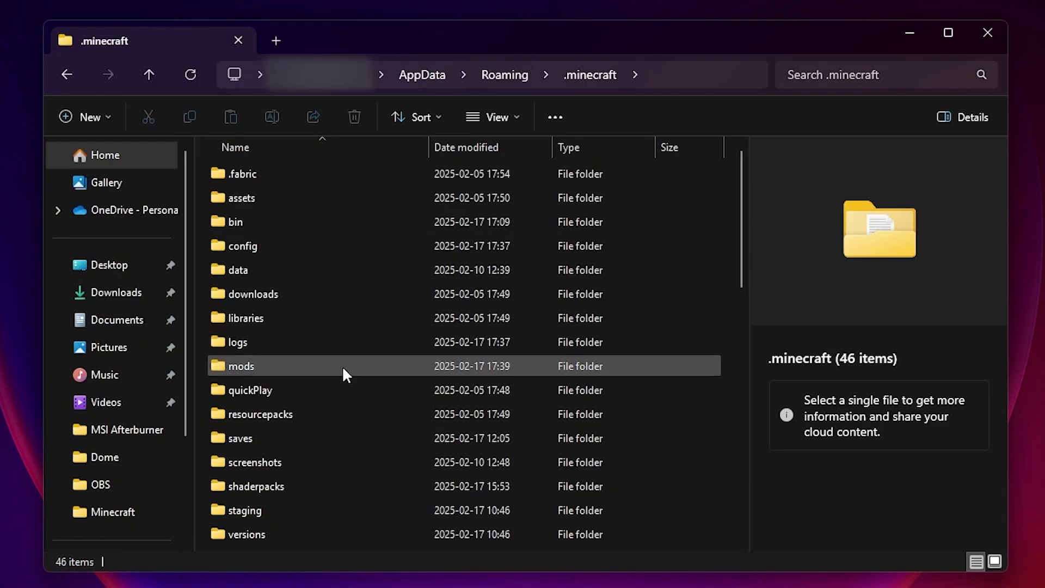
{"action": "scroll", "coordinate": [348, 366], "scroll_direction": "down", "scroll_amount": 2}
{"action": "scroll", "coordinate": [234, 357], "scroll_direction": "up", "scroll_amount": 2}
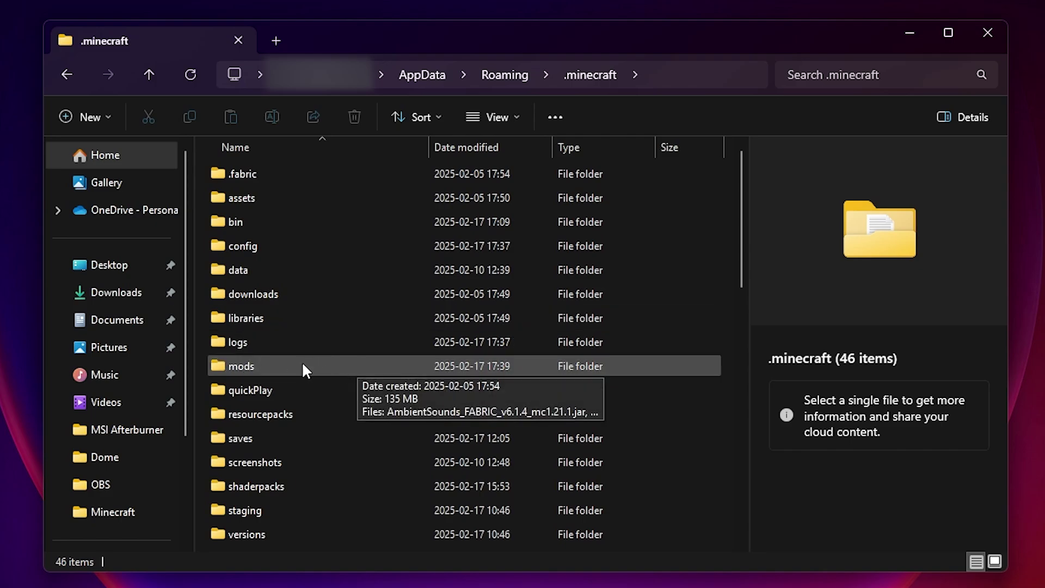
{"action": "right_click", "coordinate": [201, 361]}
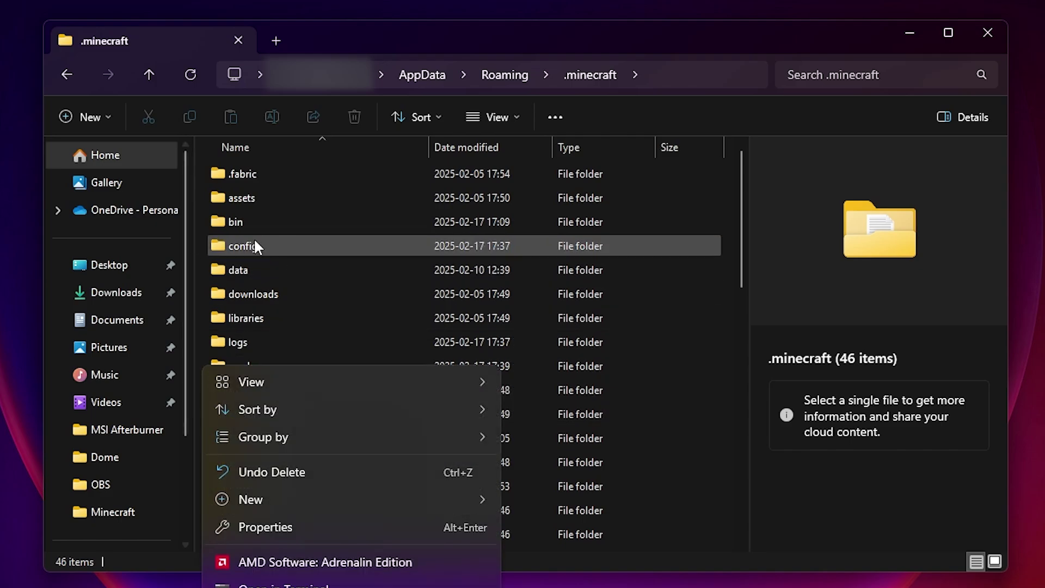
{"action": "mouse_move", "coordinate": [267, 500]}
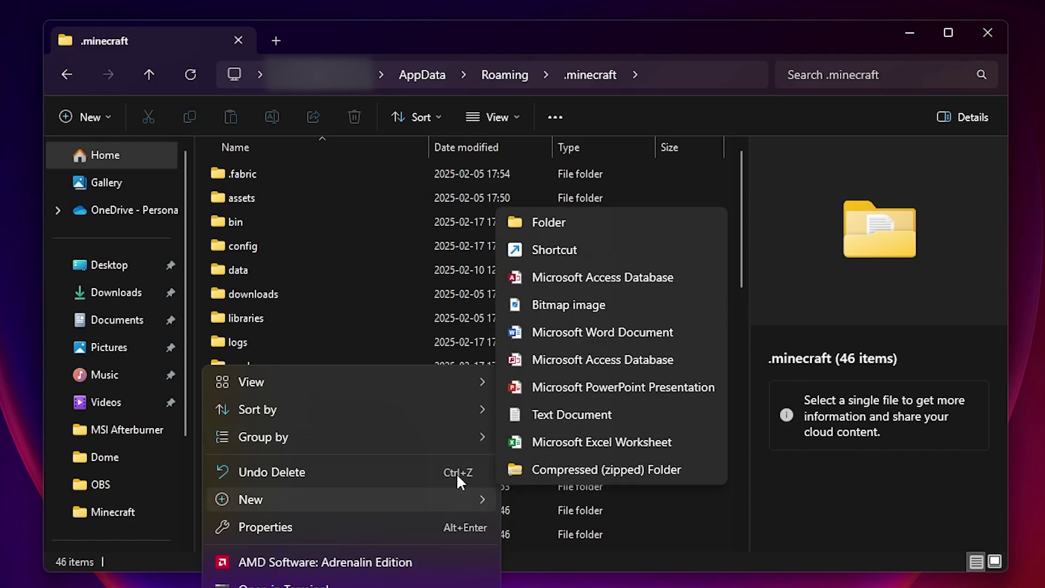
{"action": "left_click", "coordinate": [302, 325]}
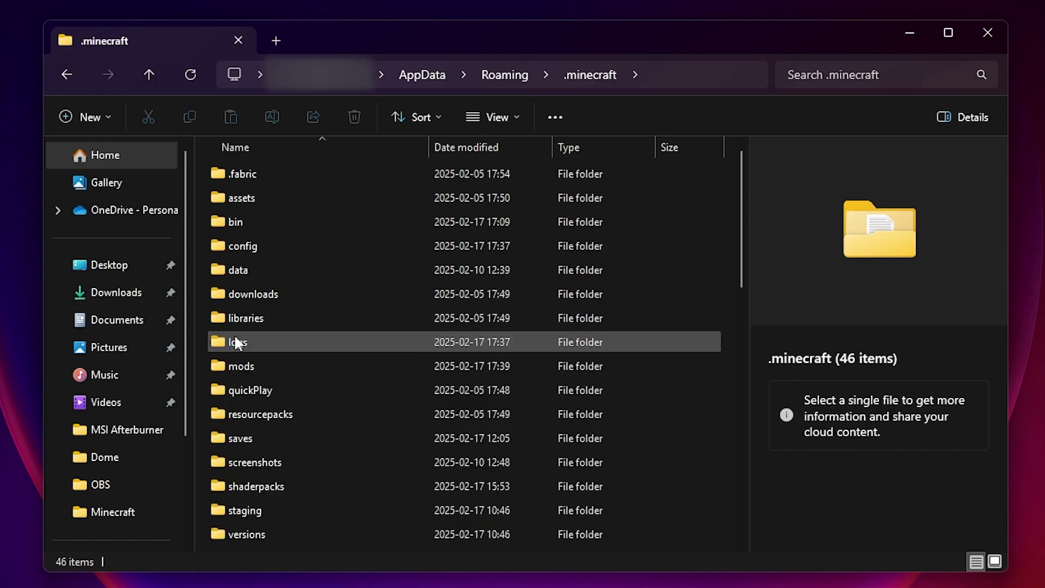
Step: Open the mods folder and move DistantHorizons-2.2.1-a-1.21.1-neo-fabric.jar into it from Downloads in a second tab, replacing the existing file
{"action": "double_click", "coordinate": [257, 368]}
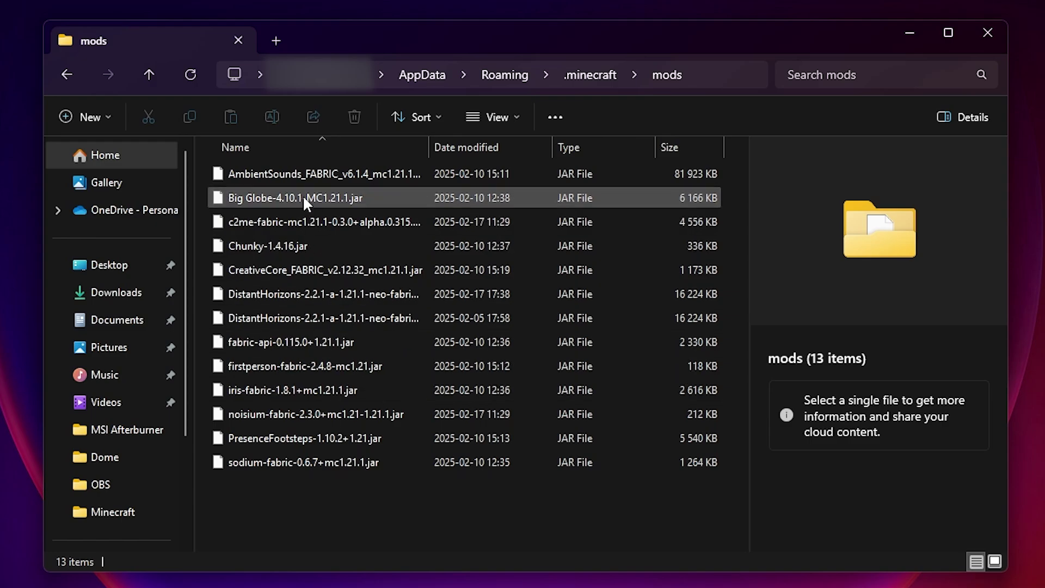
{"action": "left_click", "coordinate": [275, 41]}
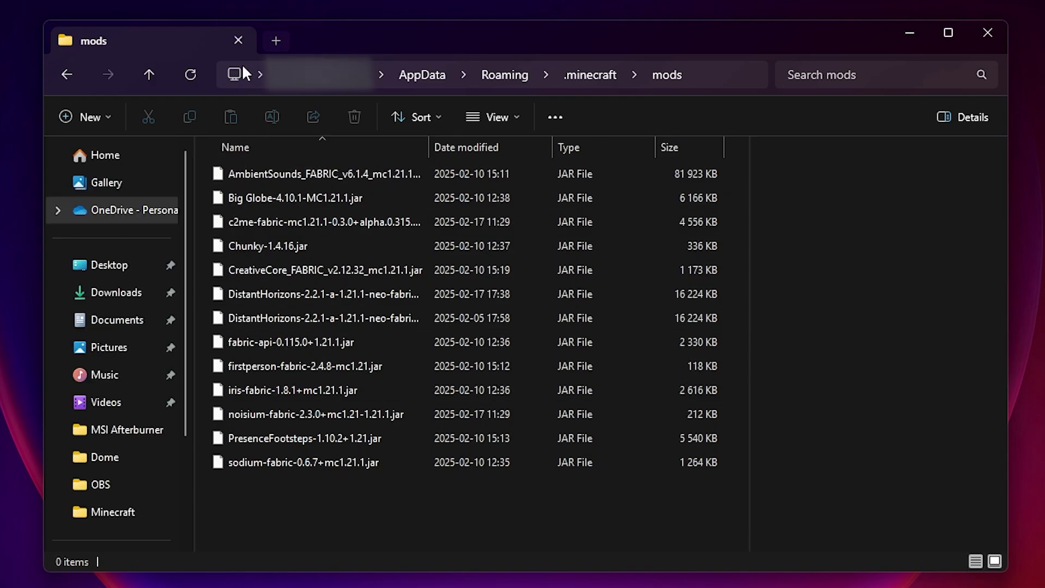
{"action": "left_click", "coordinate": [128, 292]}
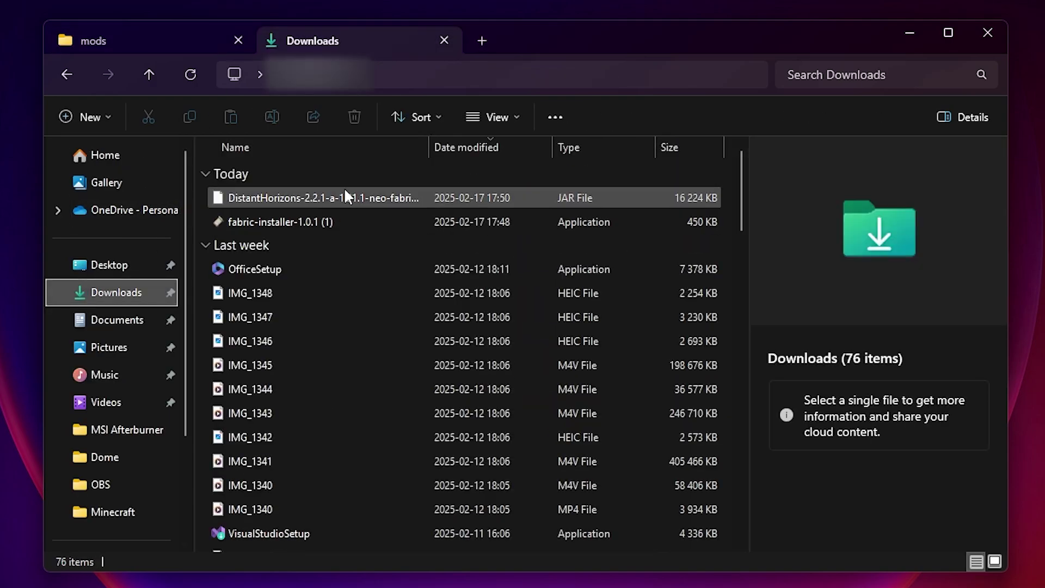
{"action": "left_click", "coordinate": [290, 199]}
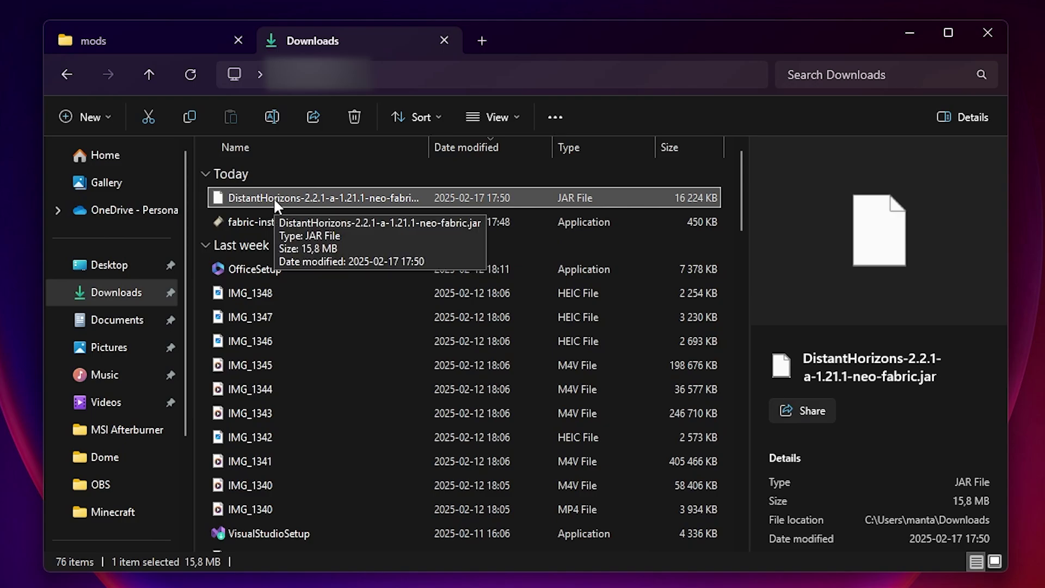
{"action": "left_click_drag", "start_coordinate": [273, 197], "coordinate": [292, 499]}
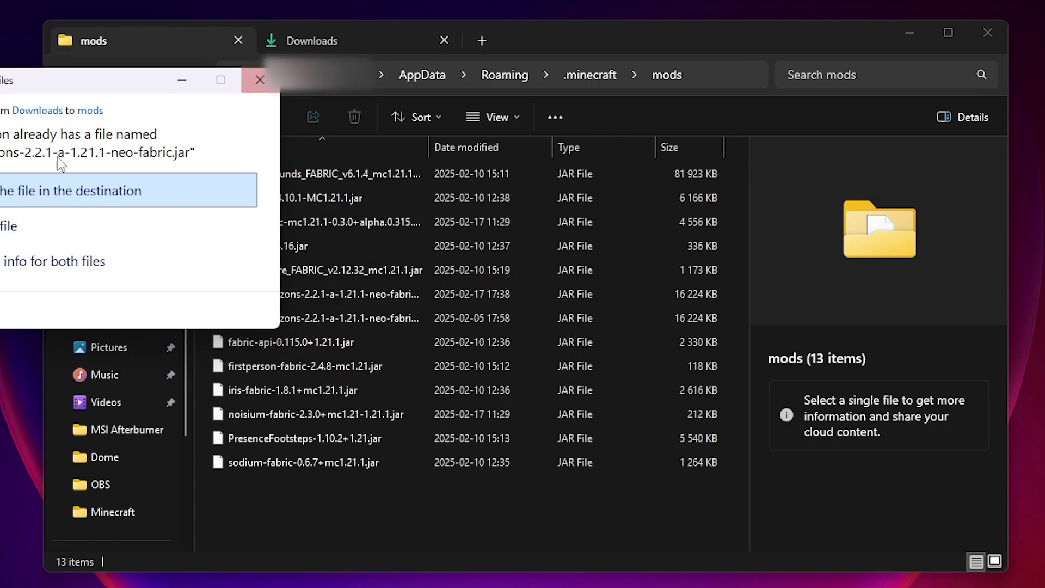
{"action": "left_click", "coordinate": [115, 191]}
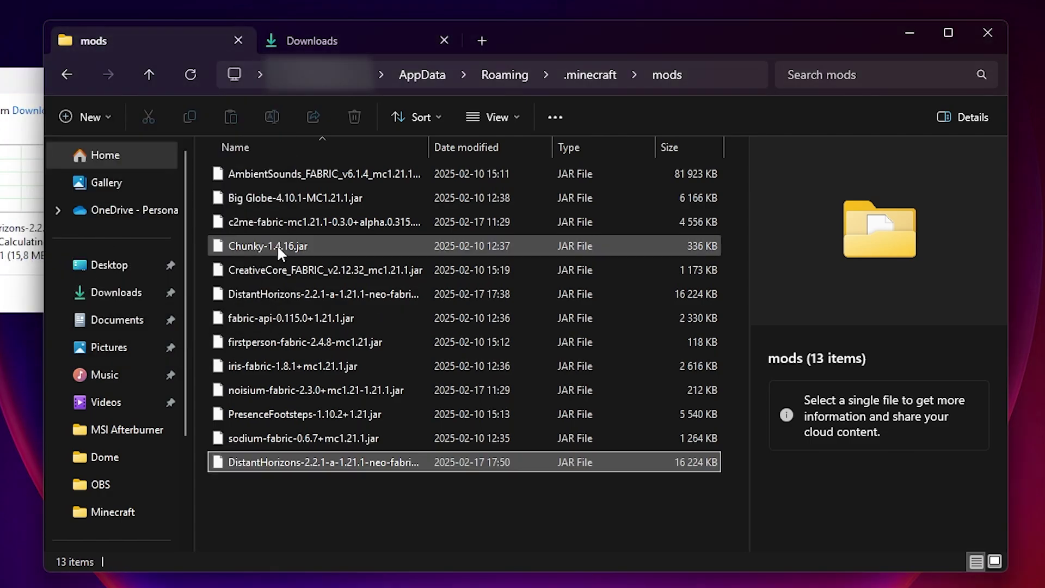
{"action": "left_click", "coordinate": [227, 473]}
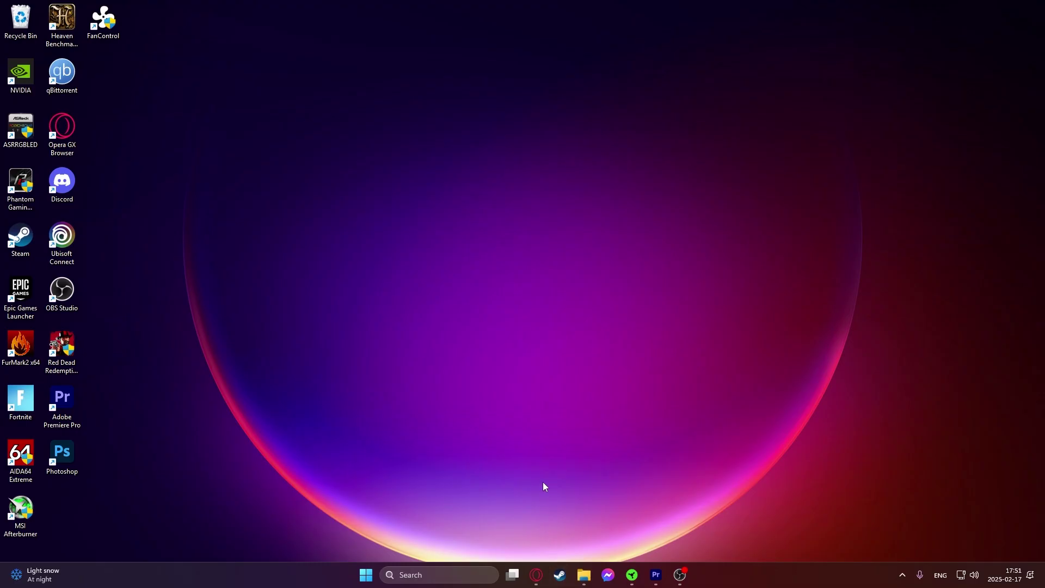
Step: Switch to the Opera GX browser, search for big globe mod minecraft in a new tab and open the mod's Modrinth page
{"action": "left_click", "coordinate": [536, 574]}
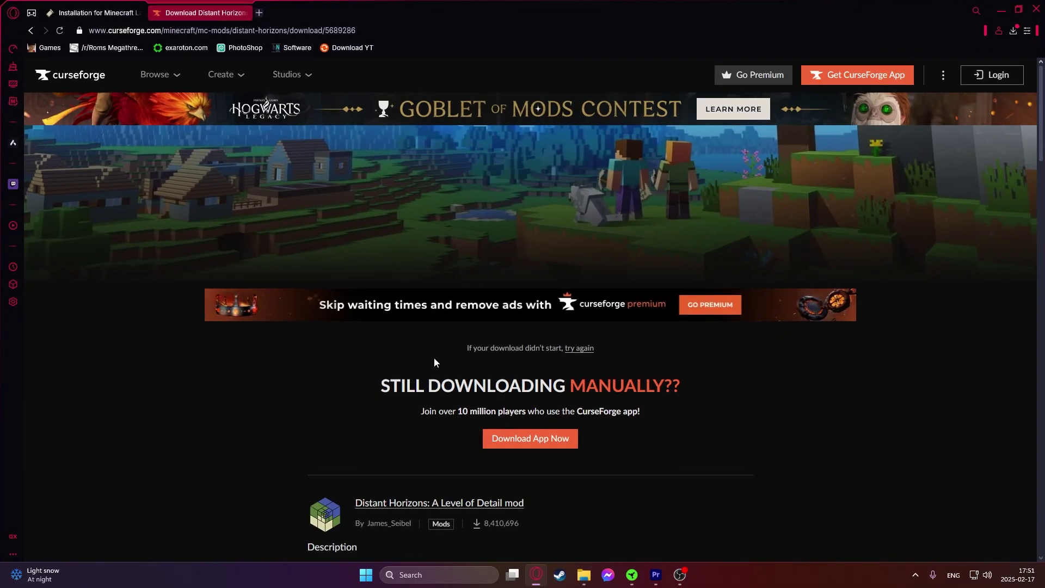
{"action": "left_click", "coordinate": [260, 13]}
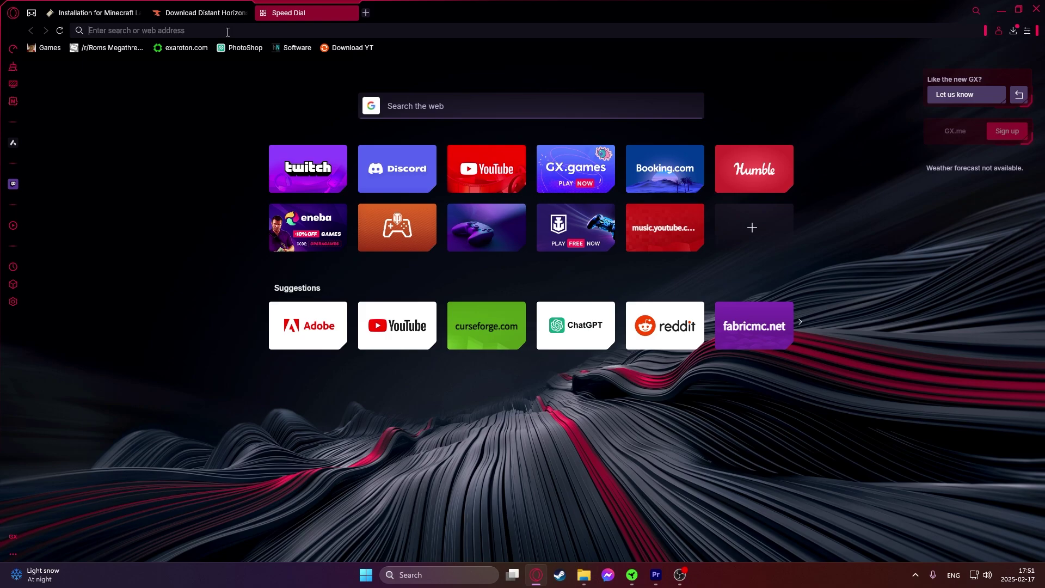
{"action": "type", "text": "big globe "}
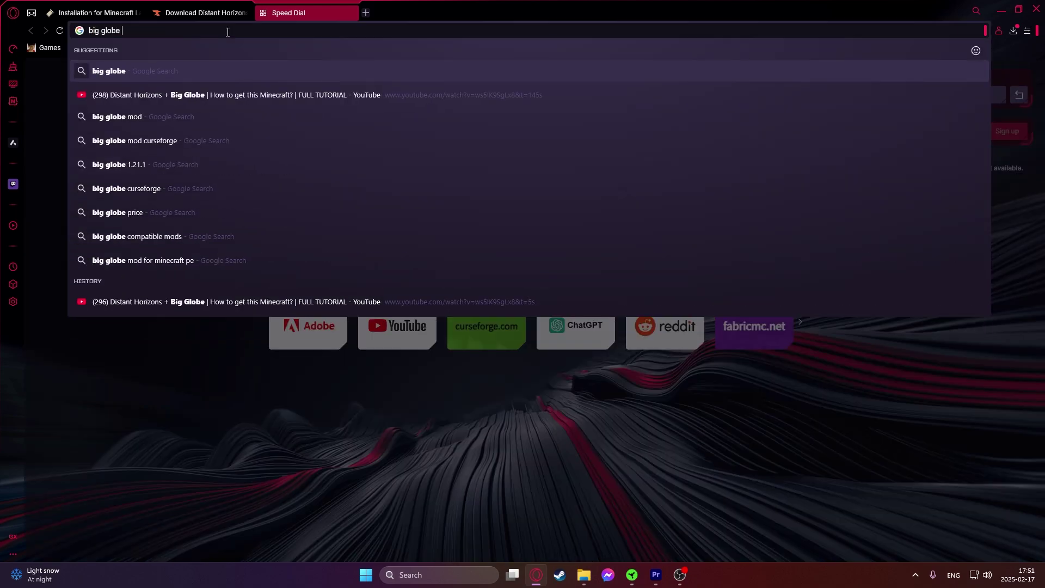
{"action": "type", "text": "mod min"}
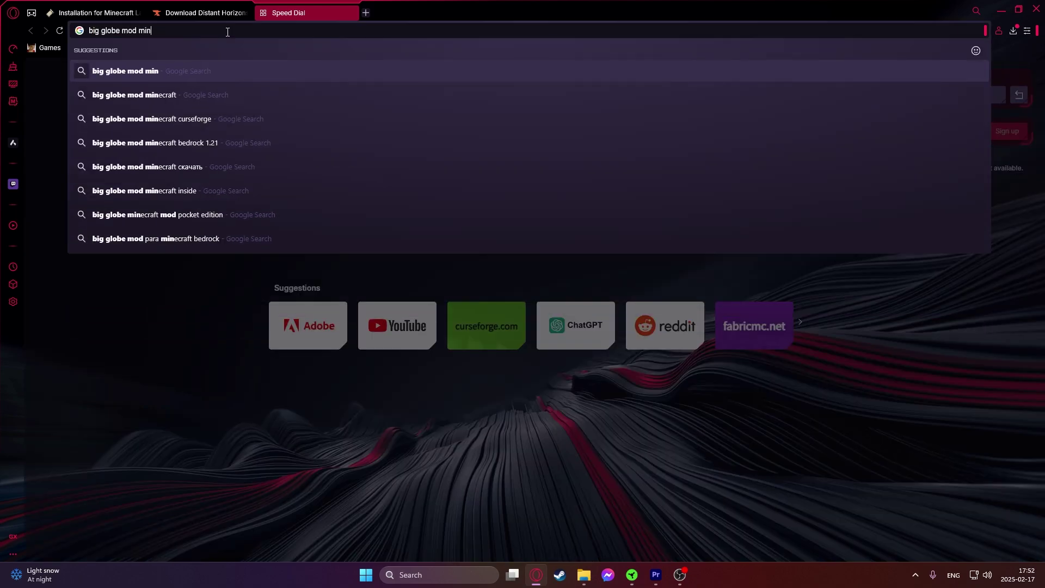
{"action": "left_click", "coordinate": [210, 95]}
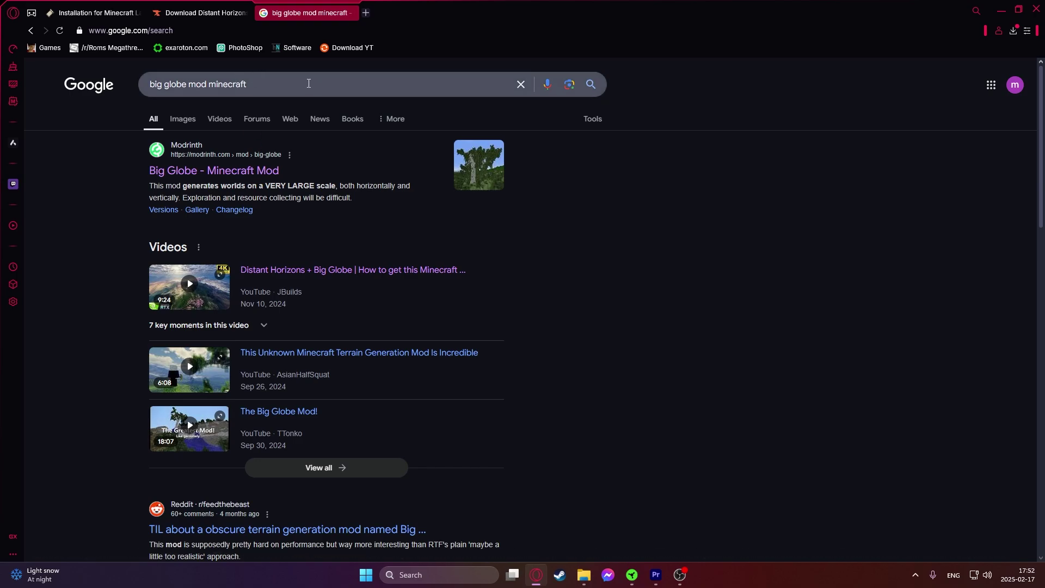
{"action": "left_click", "coordinate": [226, 175]}
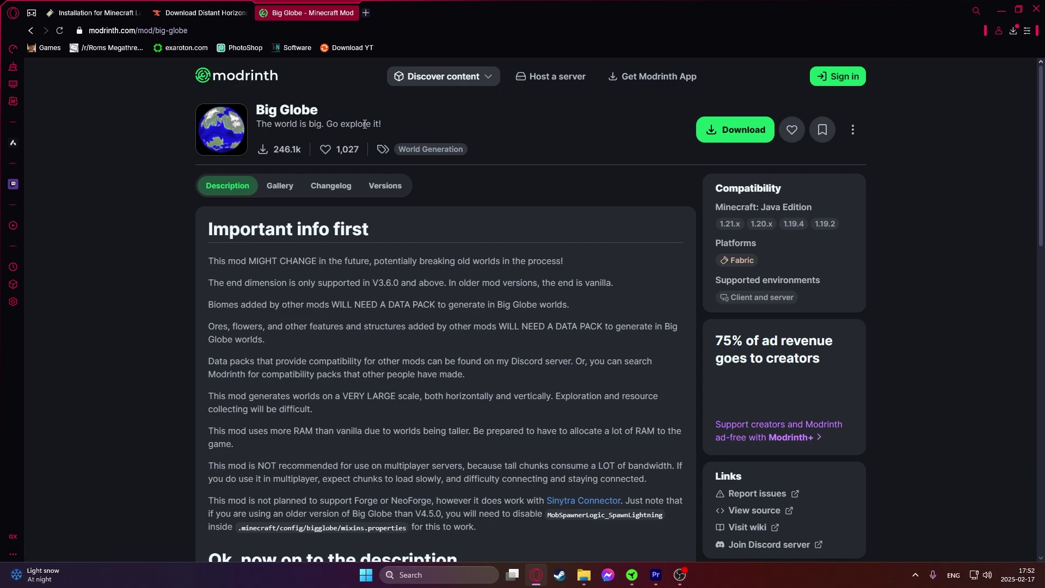
Step: Download Big Globe 4.10.1 for game version 1.21.1 and save the file
{"action": "left_click", "coordinate": [735, 130]}
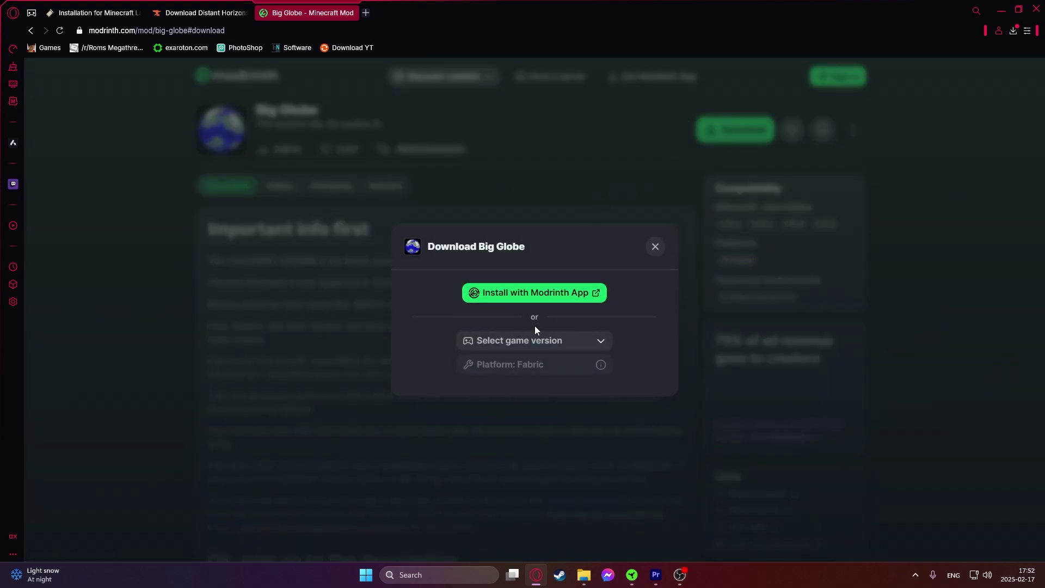
{"action": "left_click", "coordinate": [539, 341]}
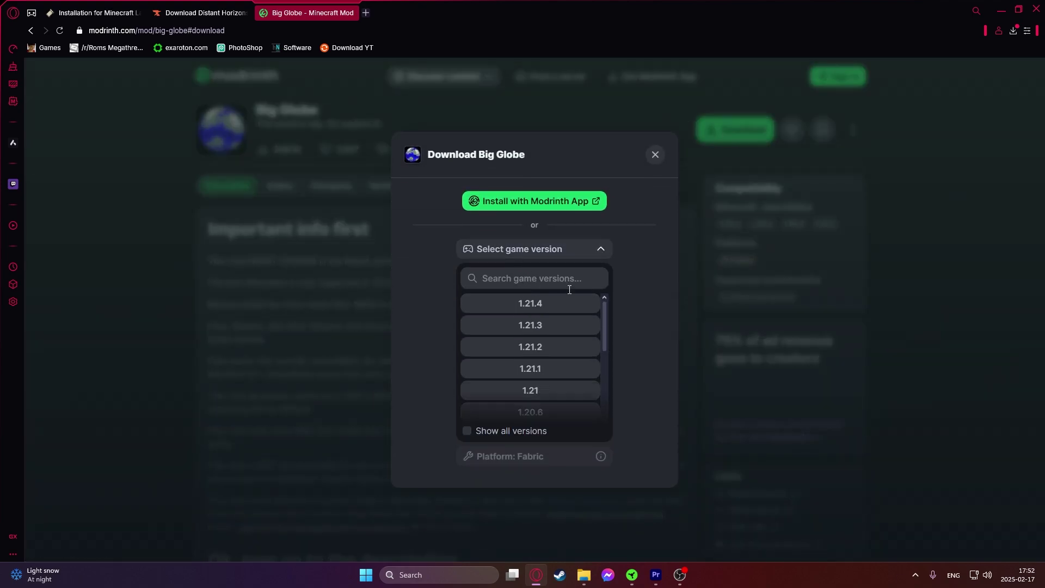
{"action": "left_click", "coordinate": [533, 371]}
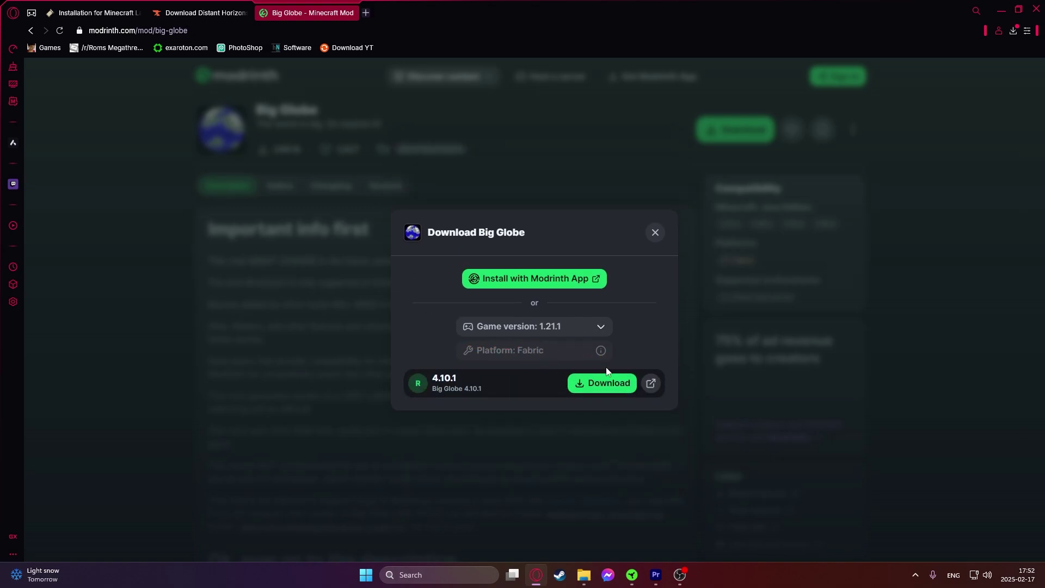
{"action": "left_click", "coordinate": [603, 383]}
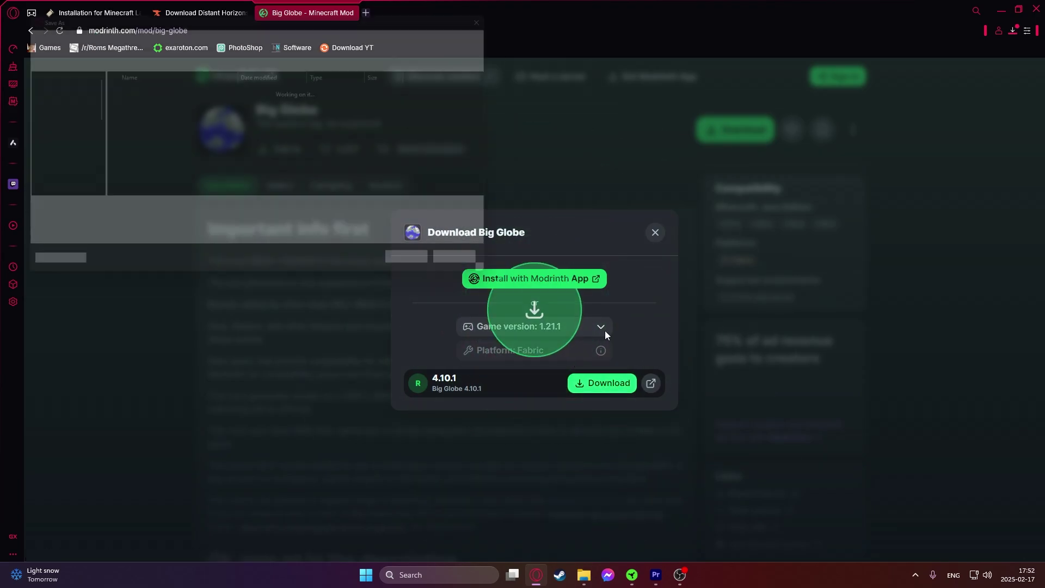
{"action": "key", "text": "Return"}
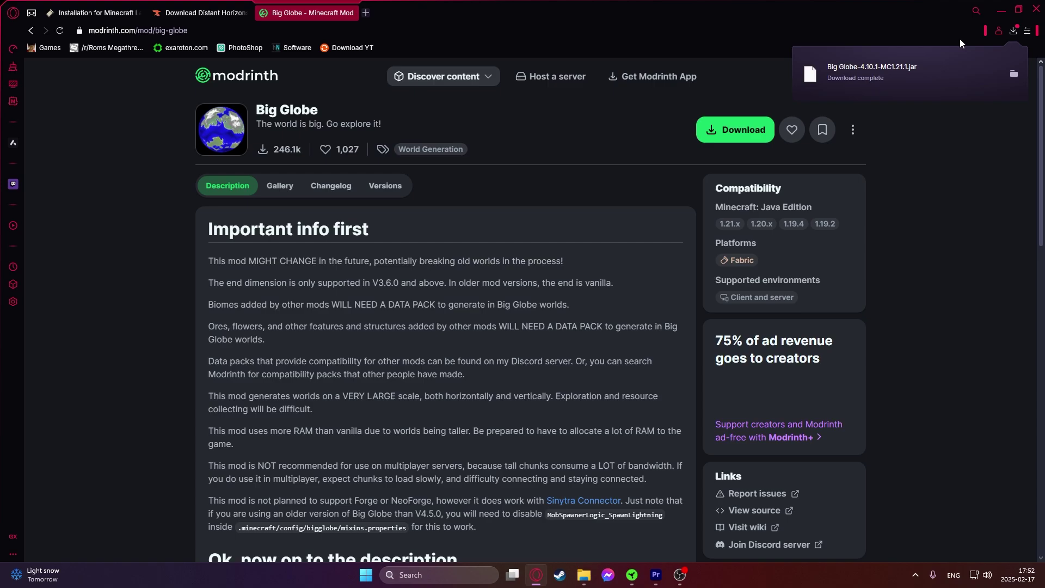
Step: Minimize the browser, refresh the Downloads folder in File Explorer and start moving Big Globe-4.10.1-MC1.21.1.jar to the mods folder
{"action": "left_click", "coordinate": [1002, 9]}
{"action": "left_click", "coordinate": [583, 574]}
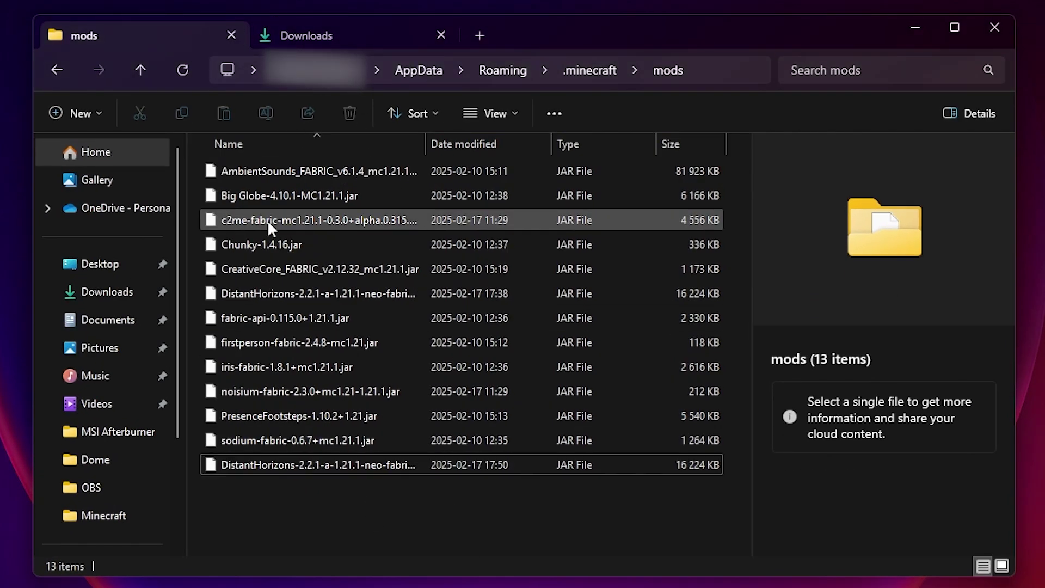
{"action": "left_click", "coordinate": [313, 37]}
{"action": "left_click", "coordinate": [183, 70]}
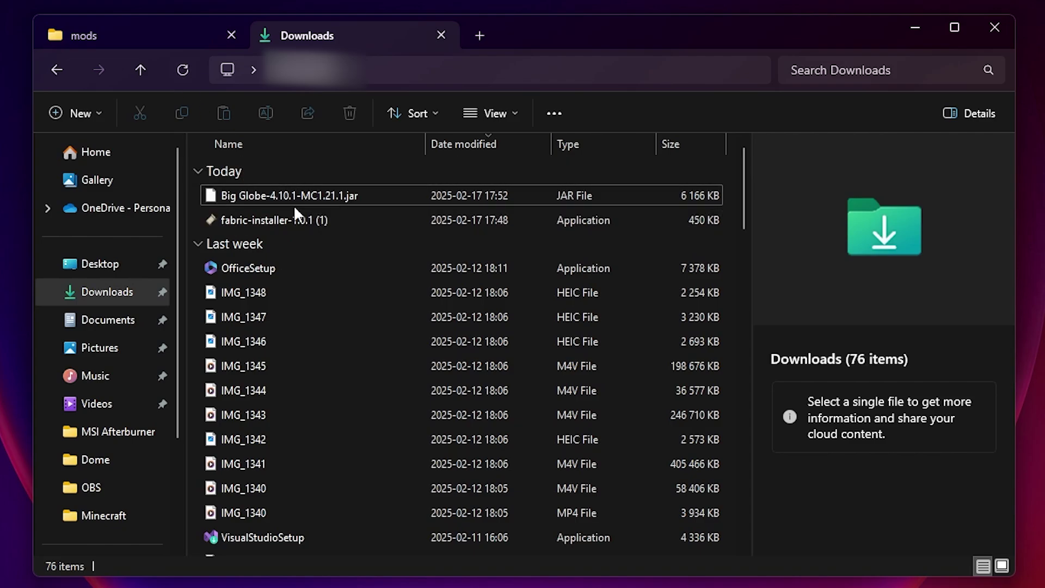
{"action": "left_click_drag", "start_coordinate": [279, 194], "coordinate": [335, 197]}
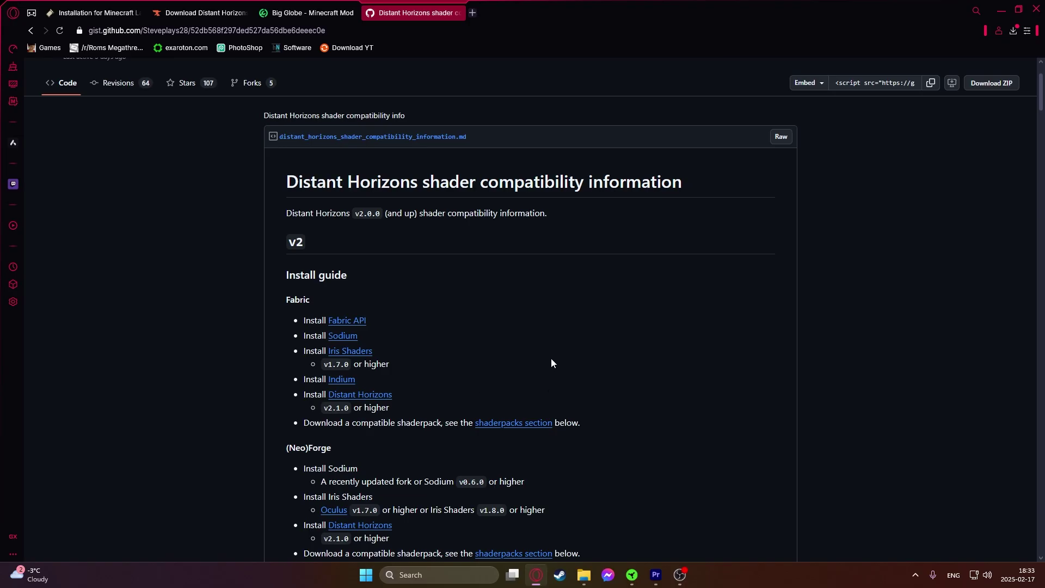
Step: Review the install guide and the list of compatible shaderpacks on the Distant Horizons shader compatibility page
{"action": "scroll", "coordinate": [551, 358], "scroll_direction": "up", "scroll_amount": 2}
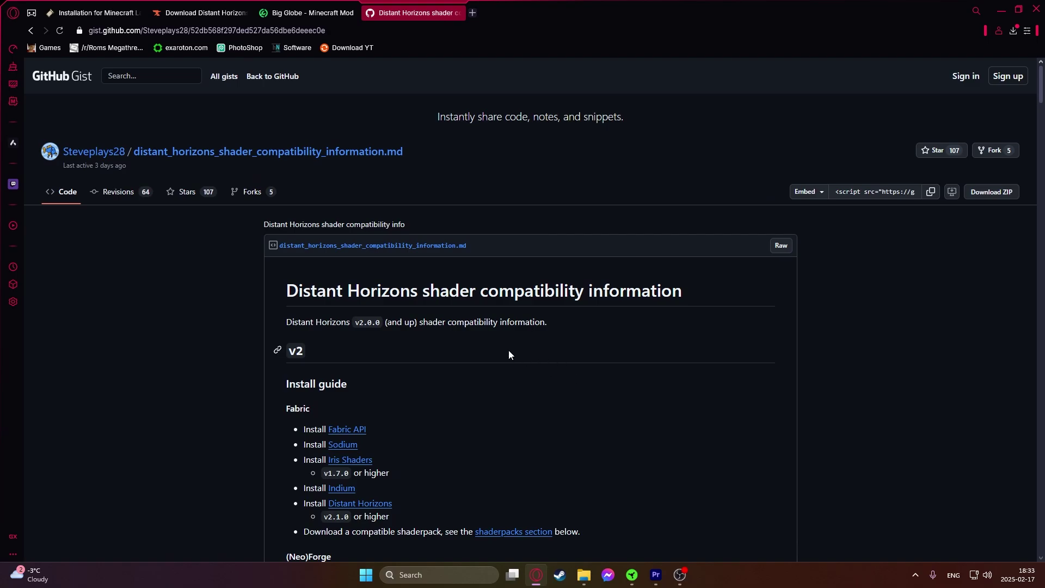
{"action": "scroll", "coordinate": [531, 291], "scroll_direction": "down", "scroll_amount": 3}
{"action": "scroll", "coordinate": [534, 204], "scroll_direction": "up", "scroll_amount": 3}
{"action": "left_click", "coordinate": [314, 30]}
{"action": "left_click", "coordinate": [451, 178]}
{"action": "scroll", "coordinate": [451, 178], "scroll_direction": "down", "scroll_amount": 7}
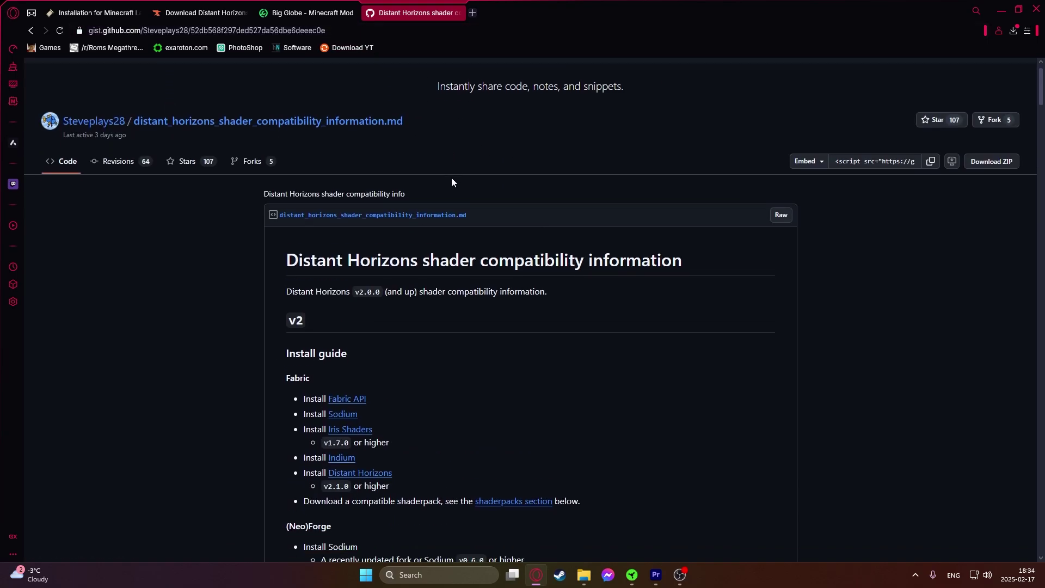
{"action": "scroll", "coordinate": [565, 161], "scroll_direction": "down", "scroll_amount": 3}
{"action": "scroll", "coordinate": [574, 256], "scroll_direction": "down", "scroll_amount": 11}
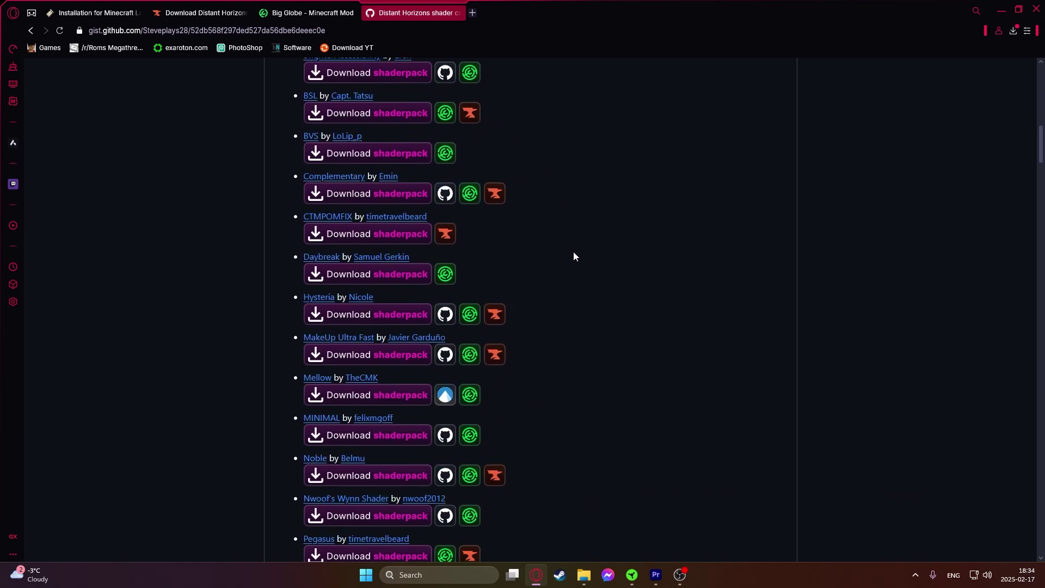
{"action": "scroll", "coordinate": [550, 198], "scroll_direction": "up", "scroll_amount": 6}
{"action": "scroll", "coordinate": [625, 403], "scroll_direction": "down", "scroll_amount": 15}
{"action": "scroll", "coordinate": [625, 404], "scroll_direction": "down", "scroll_amount": 4}
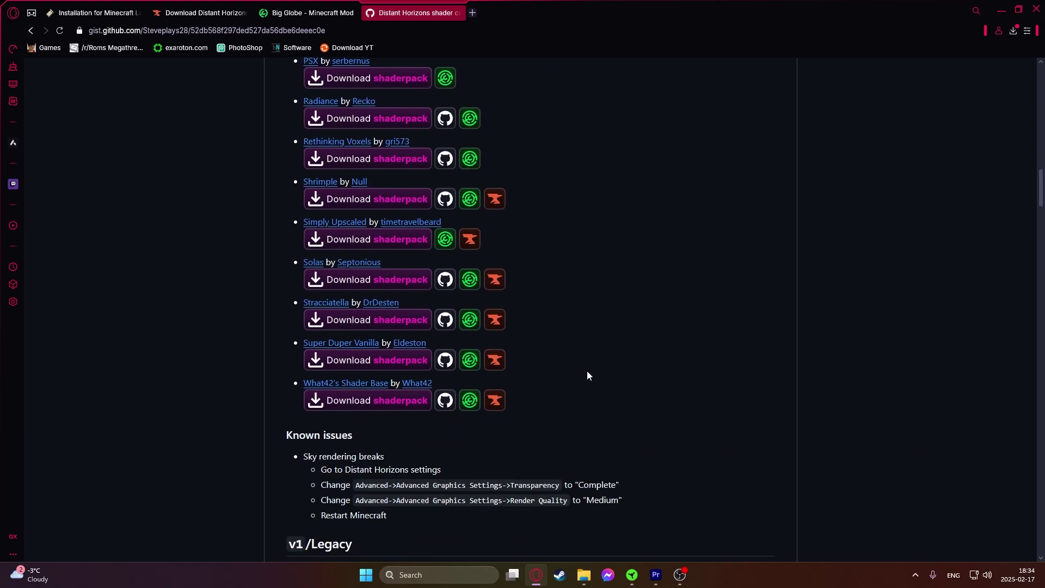
Step: Download the Bliss shaderpack from the Shaderpacks list and minimize the browser
{"action": "scroll", "coordinate": [615, 325], "scroll_direction": "up", "scroll_amount": 20}
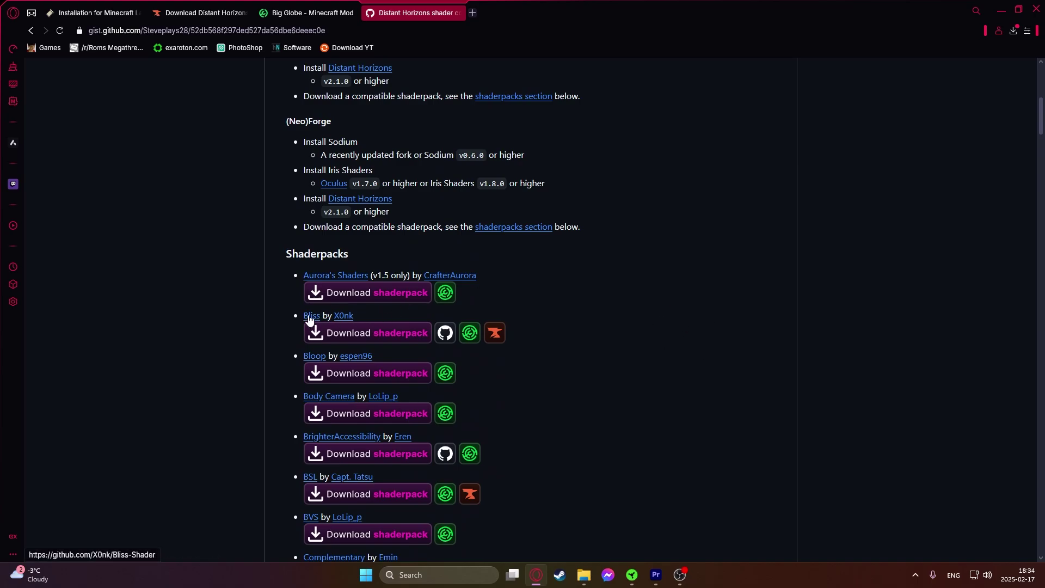
{"action": "left_click", "coordinate": [366, 333]}
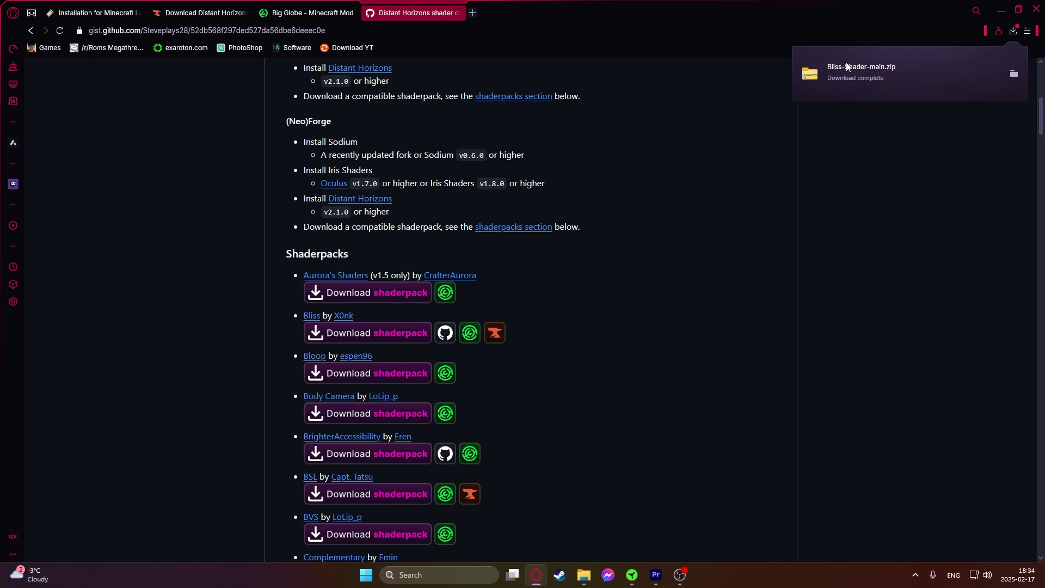
{"action": "left_click", "coordinate": [1001, 10]}
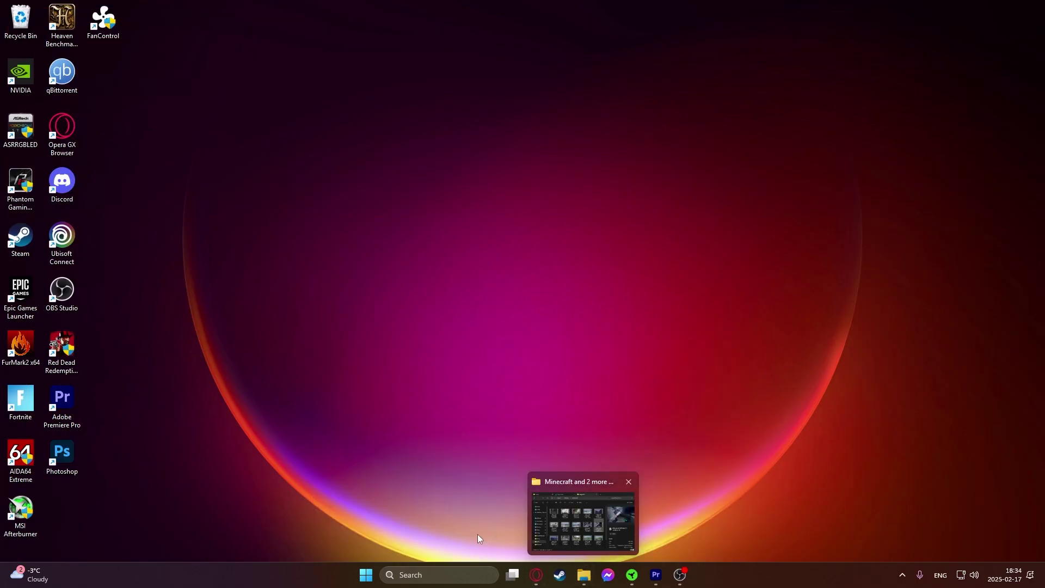
Step: Run %appdata% to open the Roaming folder in File Explorer, and open the shaderpacks folder inside .minecraft
{"action": "left_click", "coordinate": [430, 575]}
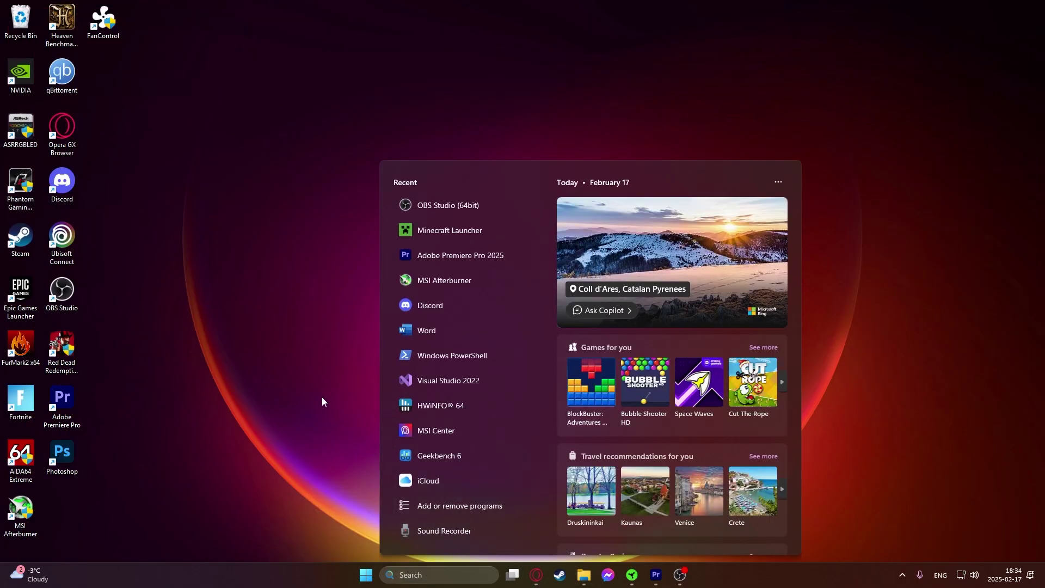
{"action": "key", "text": "super+r"}
{"action": "type", "text": "%appdata%"}
{"action": "key", "text": "Return"}
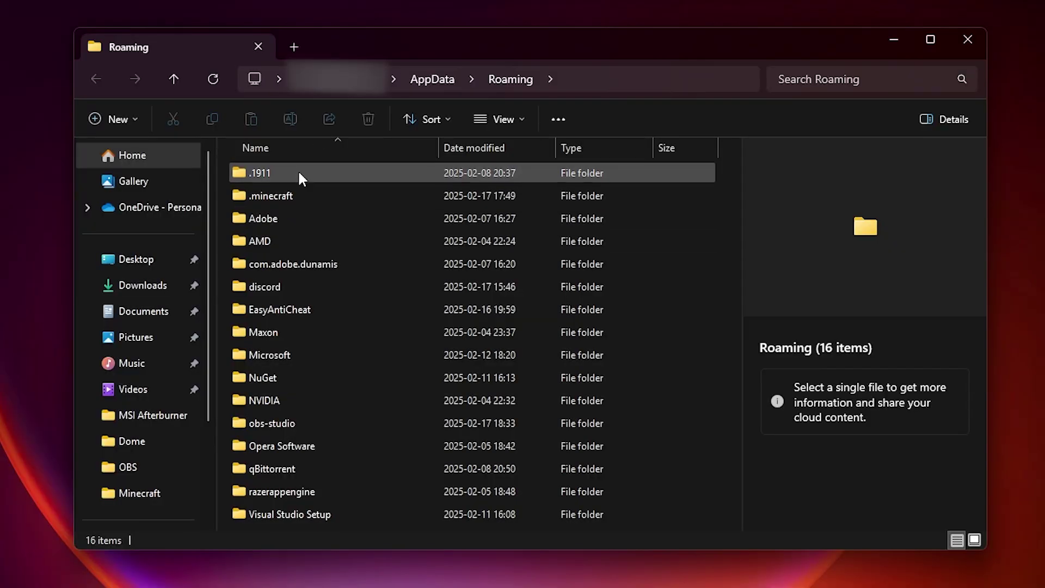
{"action": "left_click", "coordinate": [294, 195]}
{"action": "double_click", "coordinate": [294, 196]}
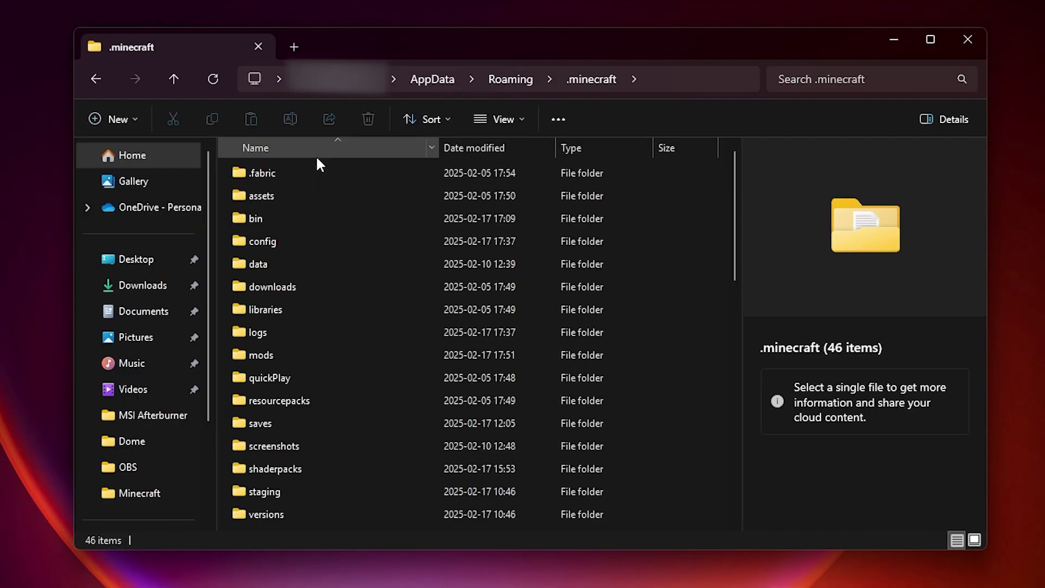
{"action": "scroll", "coordinate": [308, 278], "scroll_direction": "down", "scroll_amount": 5}
{"action": "scroll", "coordinate": [295, 237], "scroll_direction": "up", "scroll_amount": 5}
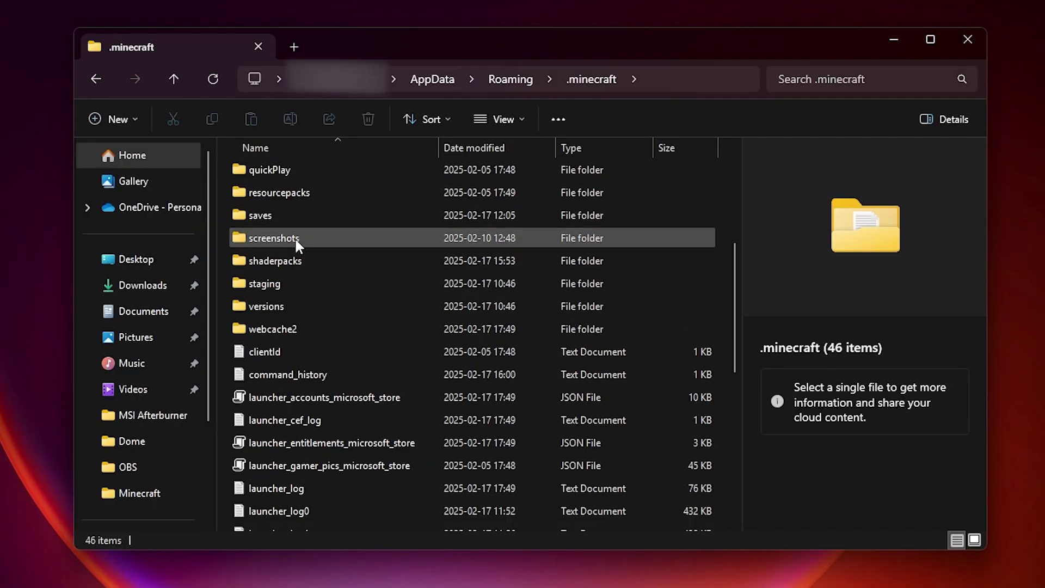
{"action": "left_click", "coordinate": [274, 331]}
{"action": "double_click", "coordinate": [273, 330]}
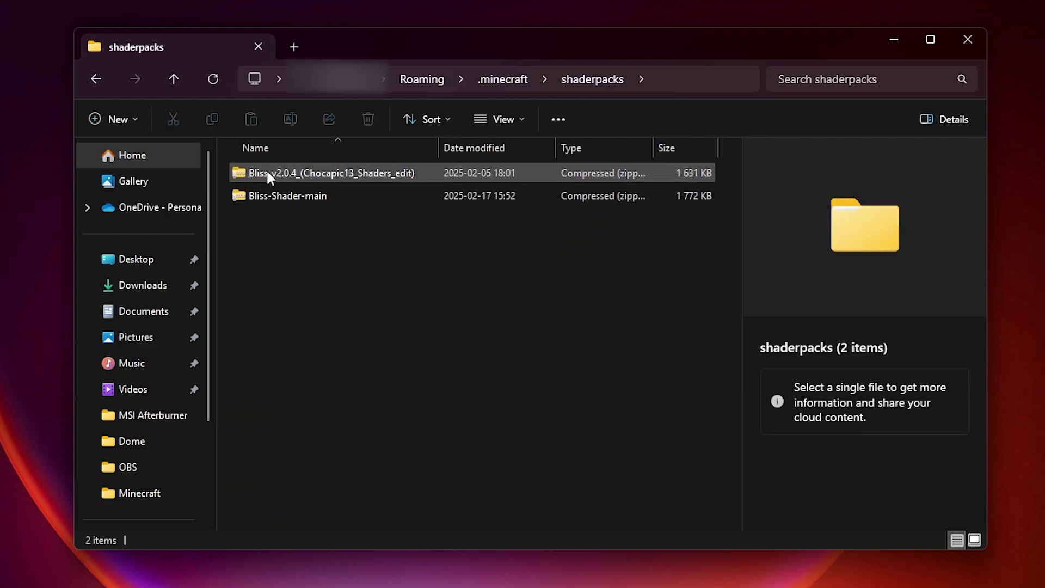
Step: Open Downloads in a second File Explorer tab and move the downloaded Bliss shader zip to the shaderpacks folder
{"action": "left_click", "coordinate": [291, 48]}
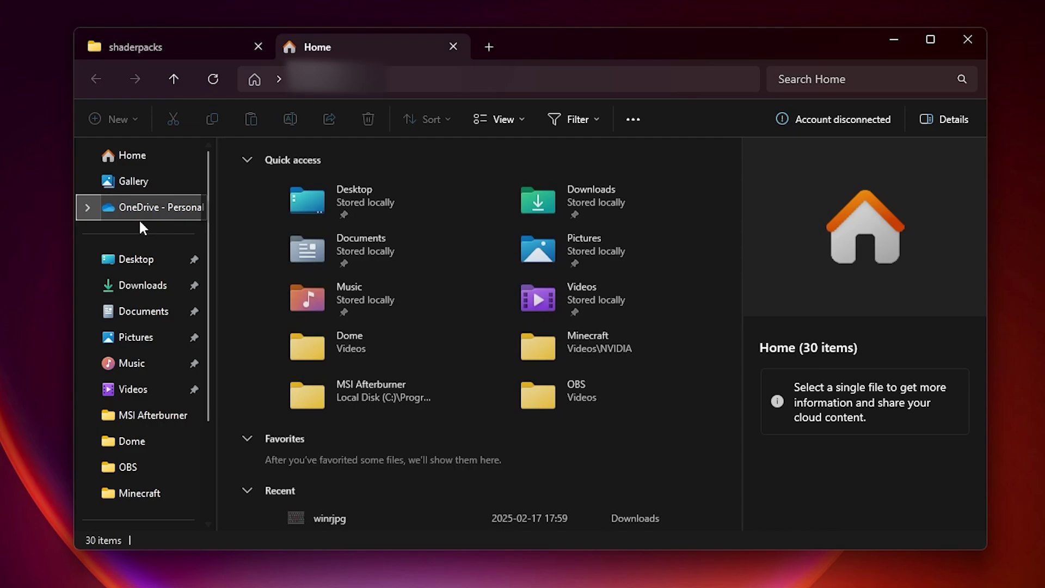
{"action": "left_click", "coordinate": [130, 285]}
{"action": "left_click_drag", "start_coordinate": [277, 197], "coordinate": [378, 40]}
{"action": "left_click", "coordinate": [188, 47]}
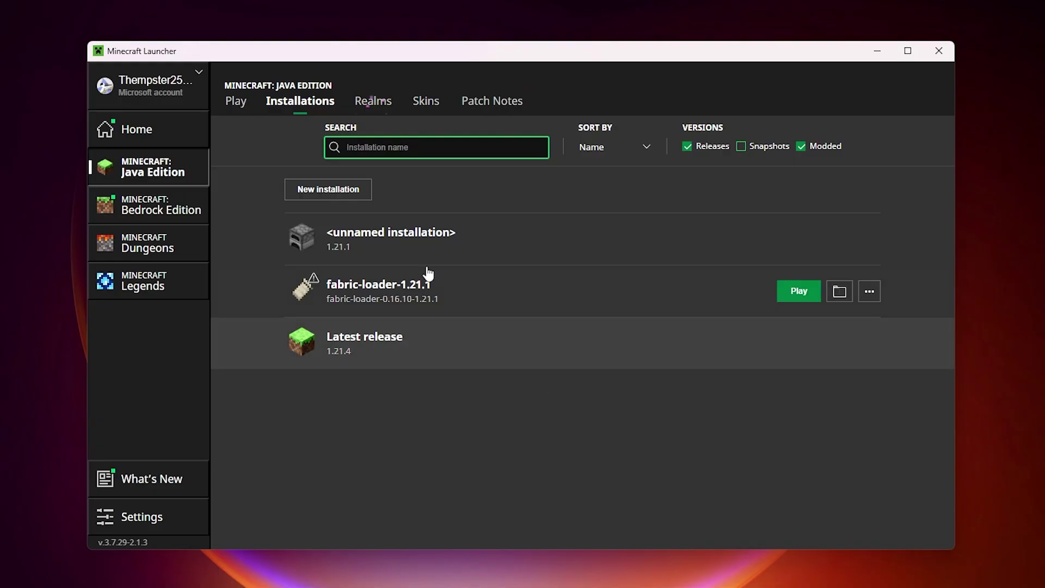
Step: Open the fabric-loader-1.21.1 installation for editing and reveal its additional options, including the JVM arguments
{"action": "left_click", "coordinate": [236, 100]}
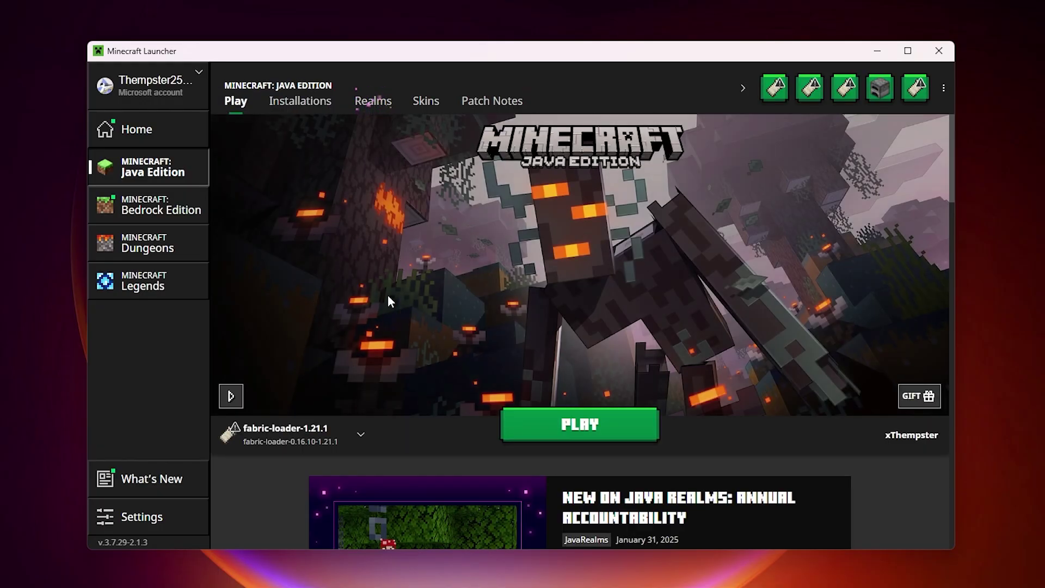
{"action": "left_click", "coordinate": [304, 104]}
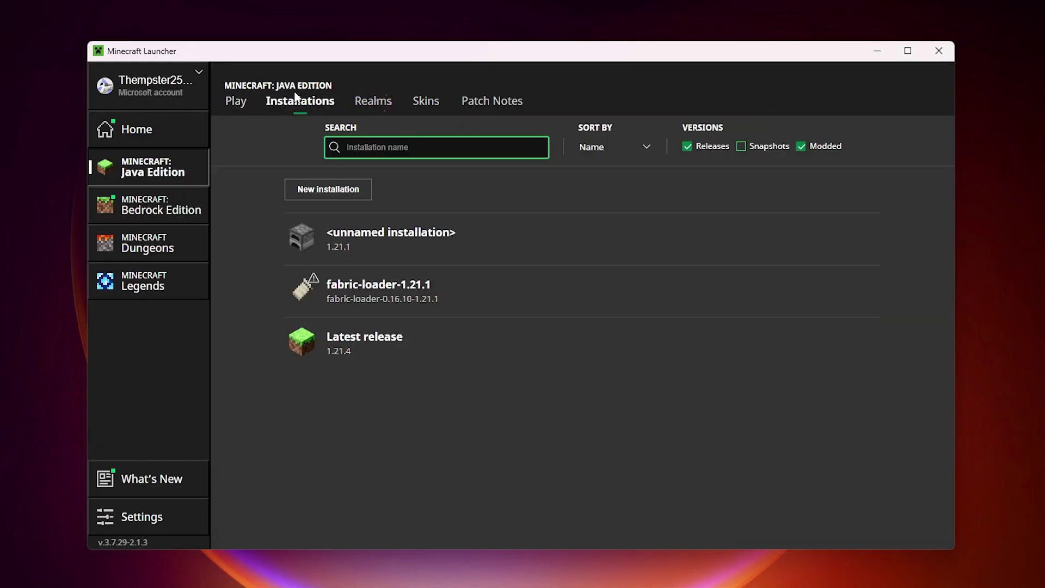
{"action": "mouse_move", "coordinate": [365, 289]}
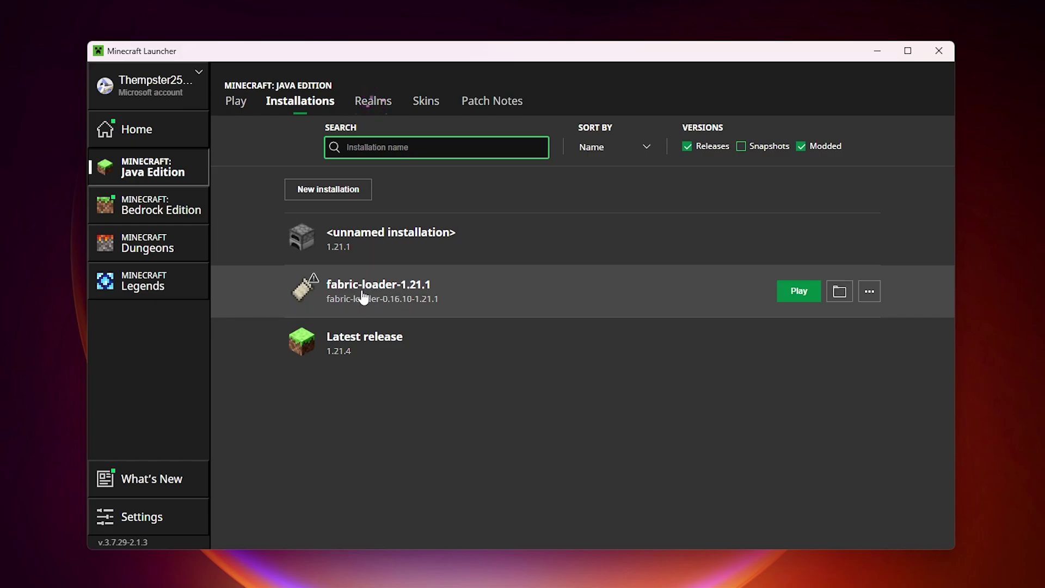
{"action": "left_click", "coordinate": [870, 292]}
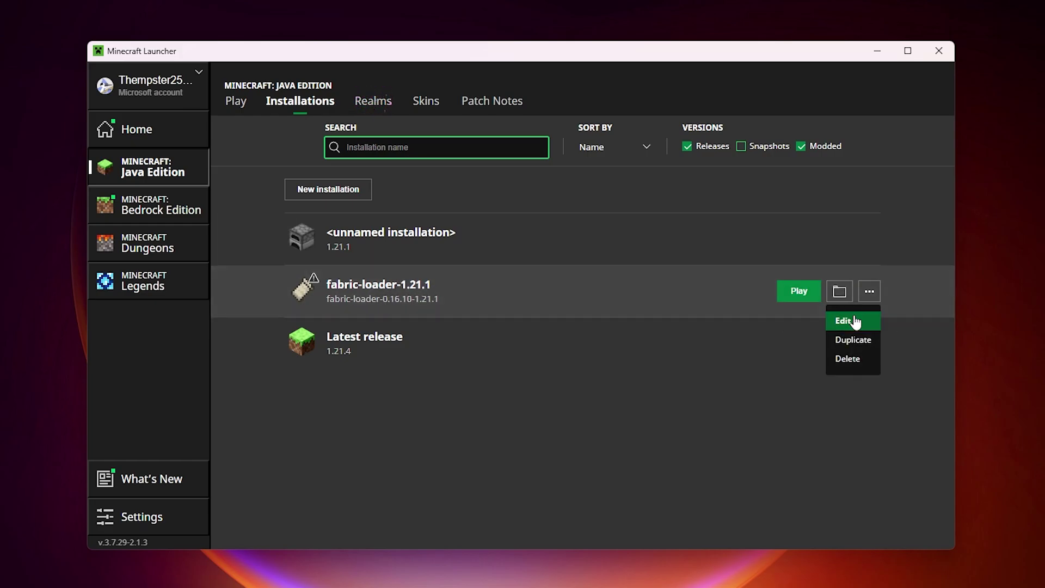
{"action": "left_click", "coordinate": [838, 320]}
{"action": "left_click", "coordinate": [622, 425]}
{"action": "scroll", "coordinate": [738, 361], "scroll_direction": "down", "scroll_amount": 1}
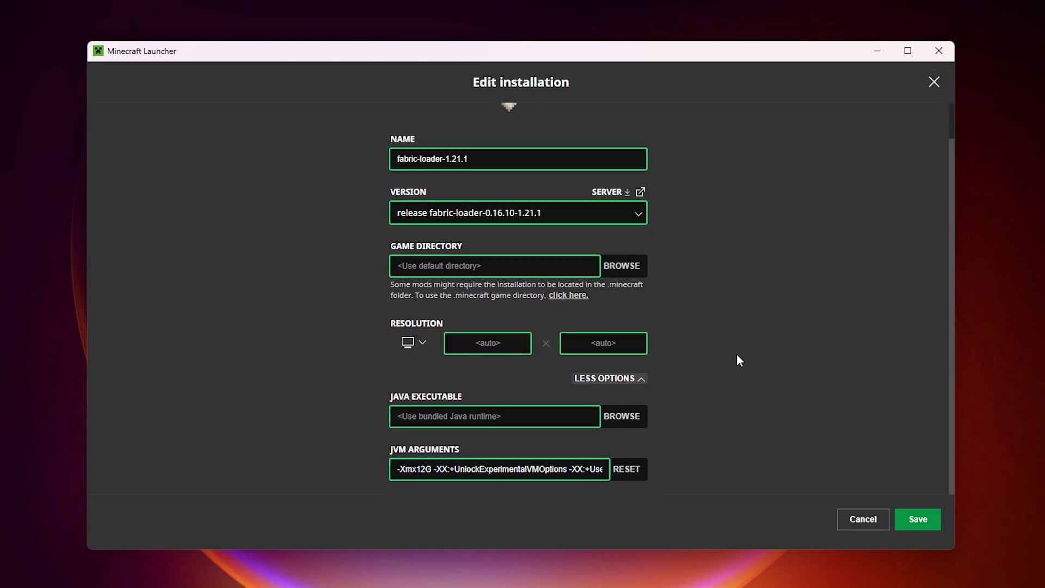
Step: Set the maximum memory in the JVM arguments to -Xmx8G
{"action": "left_click", "coordinate": [424, 471]}
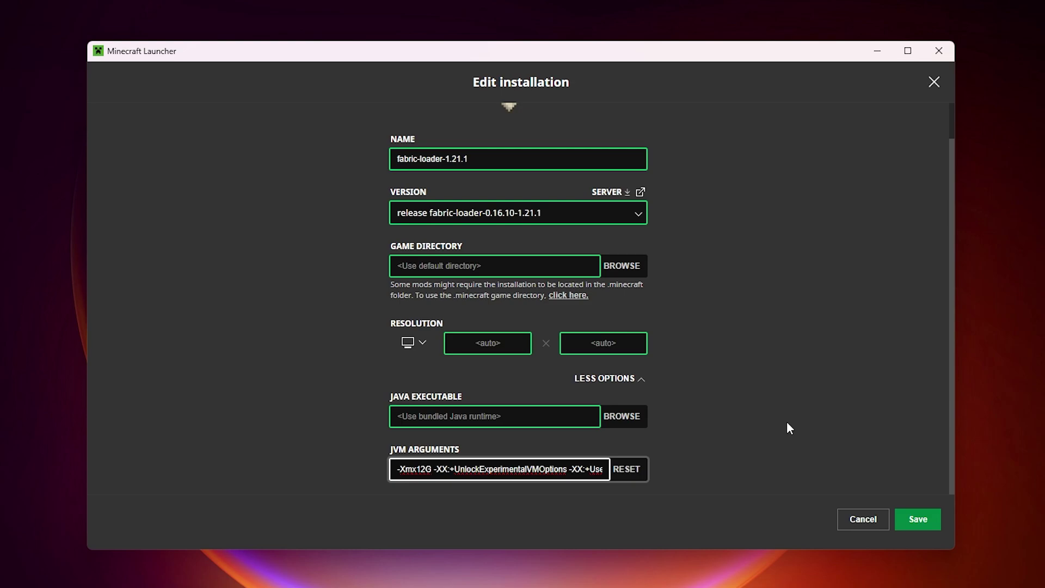
{"action": "key", "text": "BackSpace"}
{"action": "key", "text": "BackSpace"}
{"action": "type", "text": "8"}
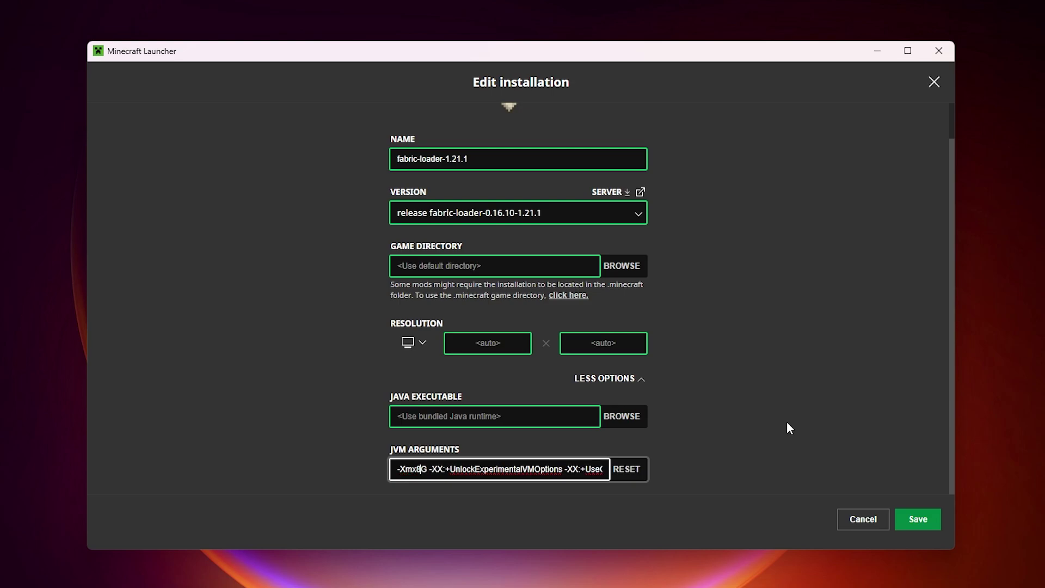
Step: Set the maximum memory in the JVM arguments to -Xmx12G and save the installation
{"action": "key", "text": "BackSpace"}
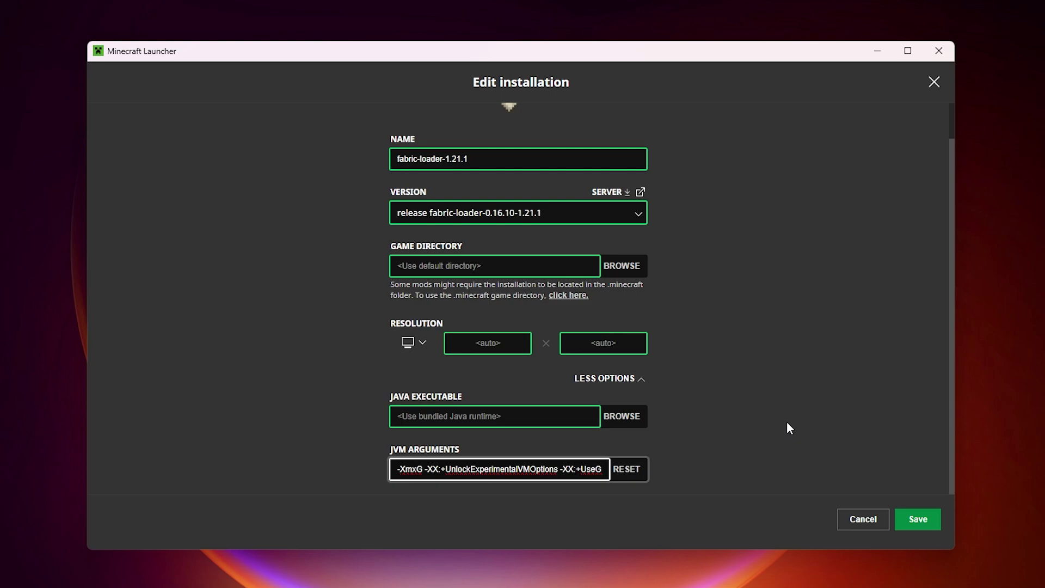
{"action": "type", "text": "12"}
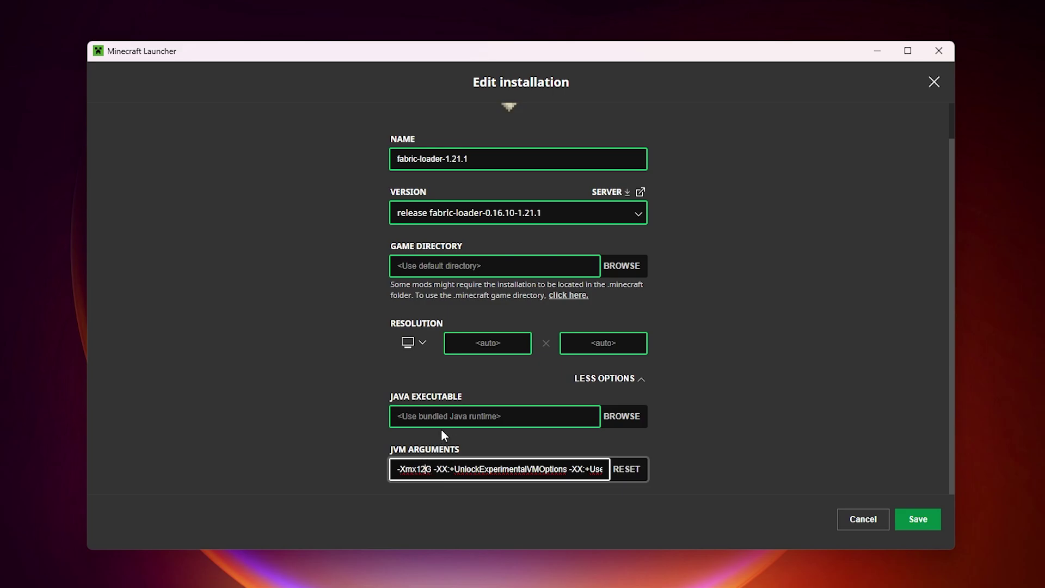
{"action": "left_click", "coordinate": [917, 519]}
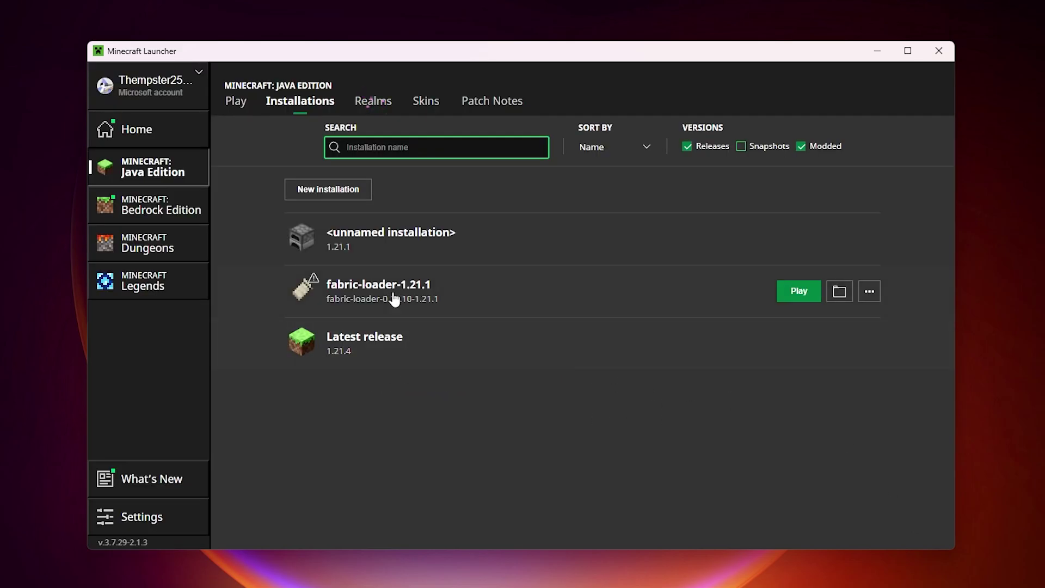
Step: Launch the fabric-loader-1.21.1 installation, enable shaders with Bliss-Shader-main.zip in the video settings, and return to the world
{"action": "left_click", "coordinate": [795, 290]}
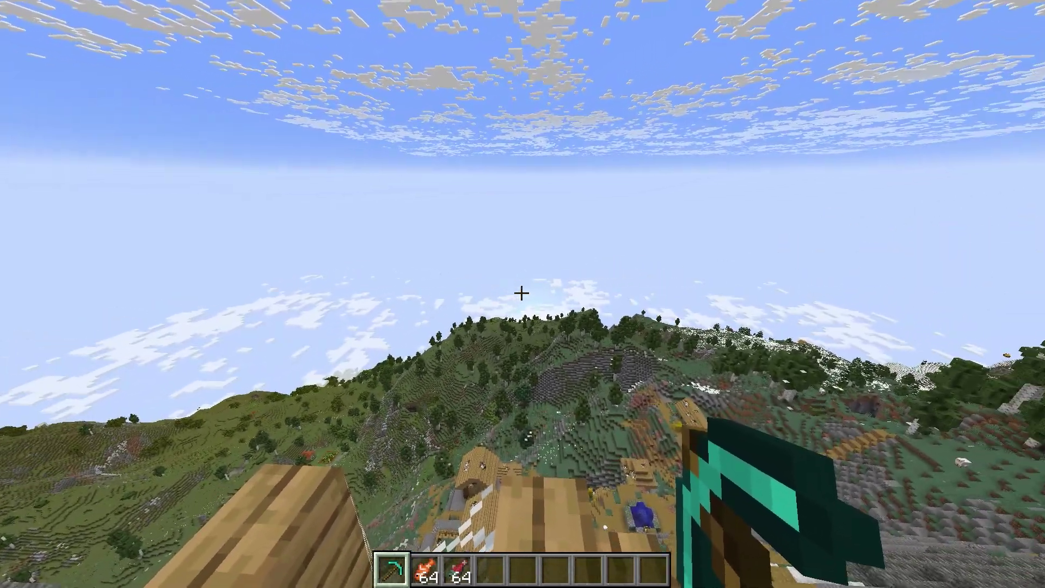
{"action": "key", "text": "Escape"}
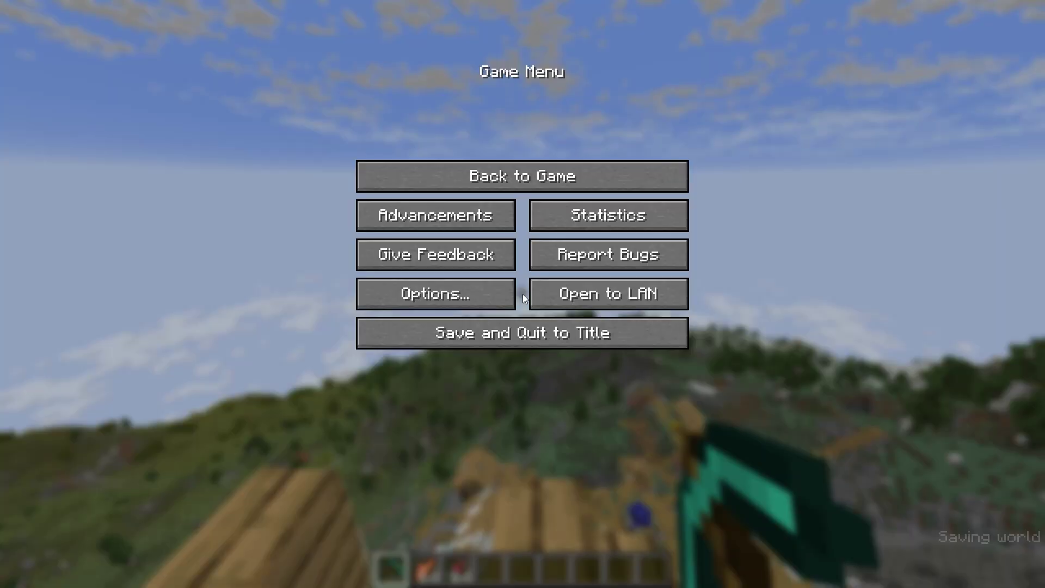
{"action": "left_click", "coordinate": [430, 294]}
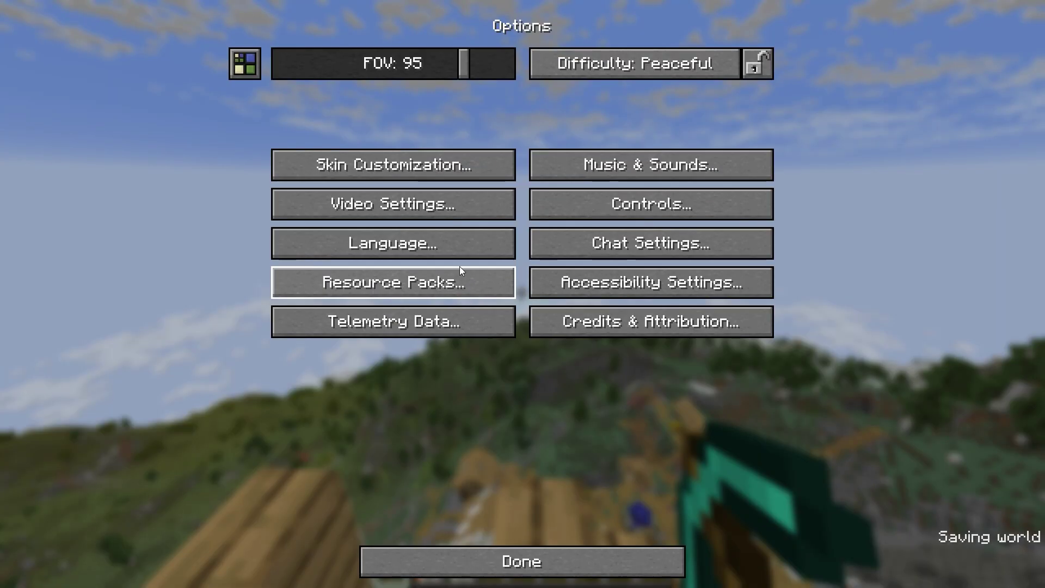
{"action": "left_click", "coordinate": [404, 213]}
{"action": "left_click", "coordinate": [483, 33]}
{"action": "left_click", "coordinate": [540, 82]}
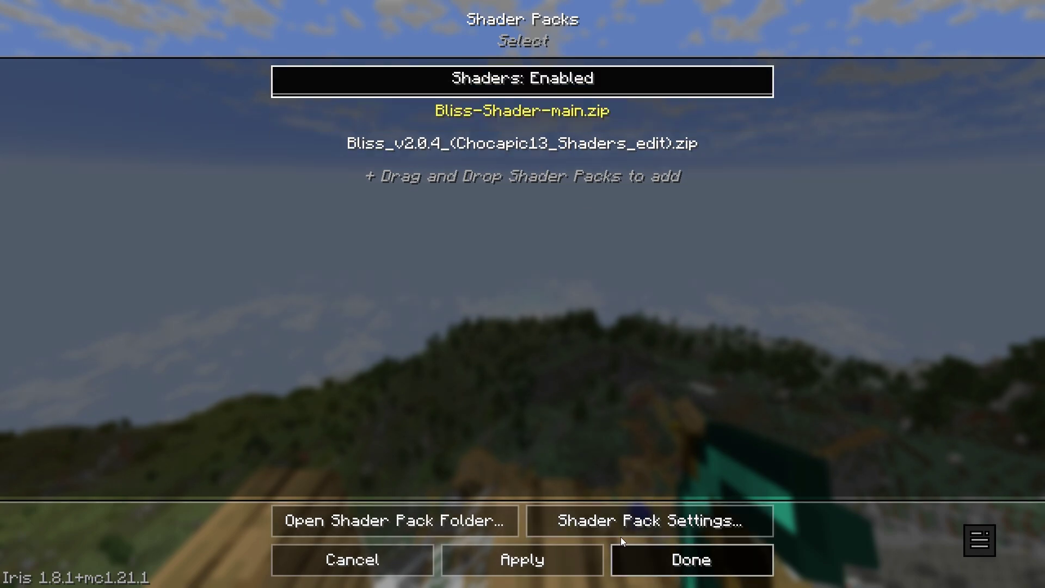
{"action": "key", "text": "Escape"}
{"action": "key", "text": "Escape"}
{"action": "key", "text": "Escape"}
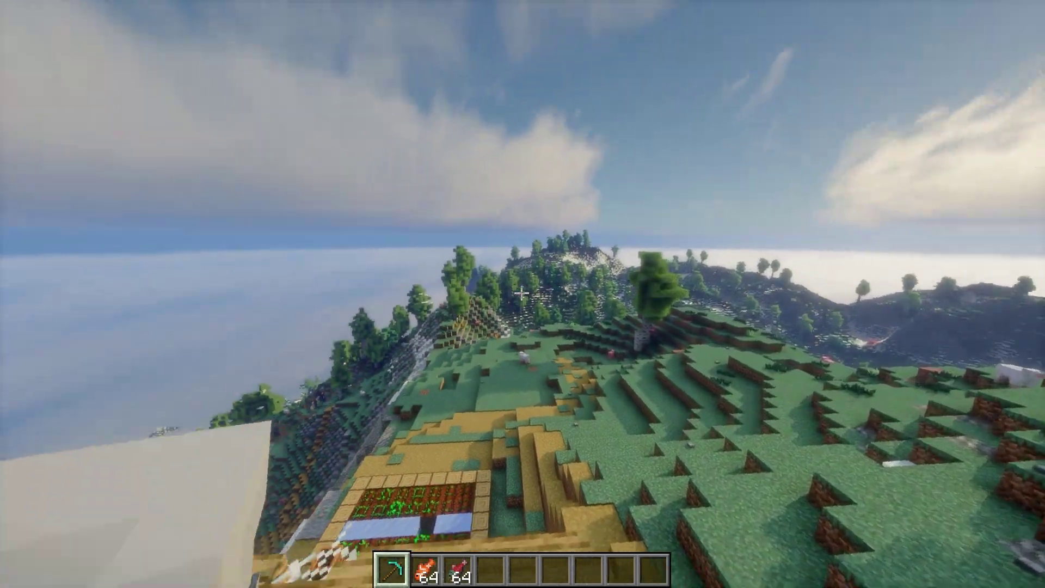
{"action": "left_click", "coordinate": [521, 294]}
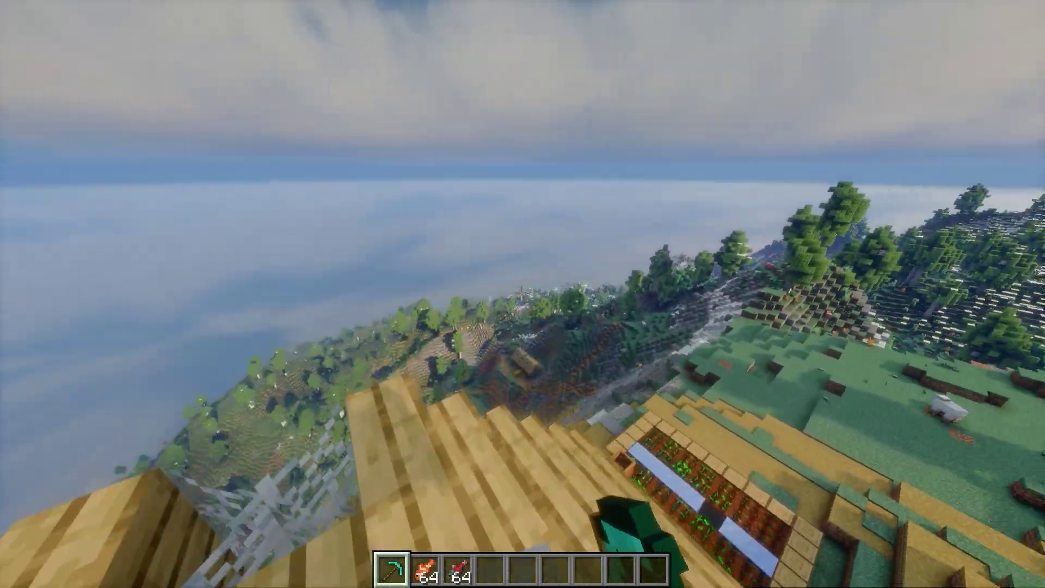
{"action": "left_click", "coordinate": [521, 294]}
Step: Set the Distant Horizons CPU load to "I Paid For The Whole CPU" and return to the game
{"action": "key", "text": "Escape"}
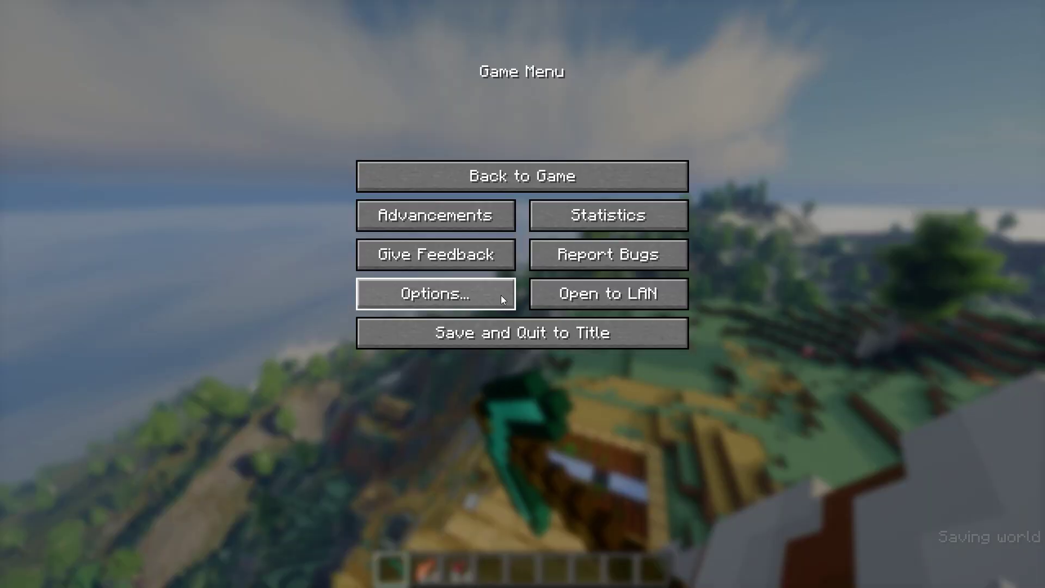
{"action": "left_click", "coordinate": [472, 296]}
{"action": "left_click", "coordinate": [240, 64]}
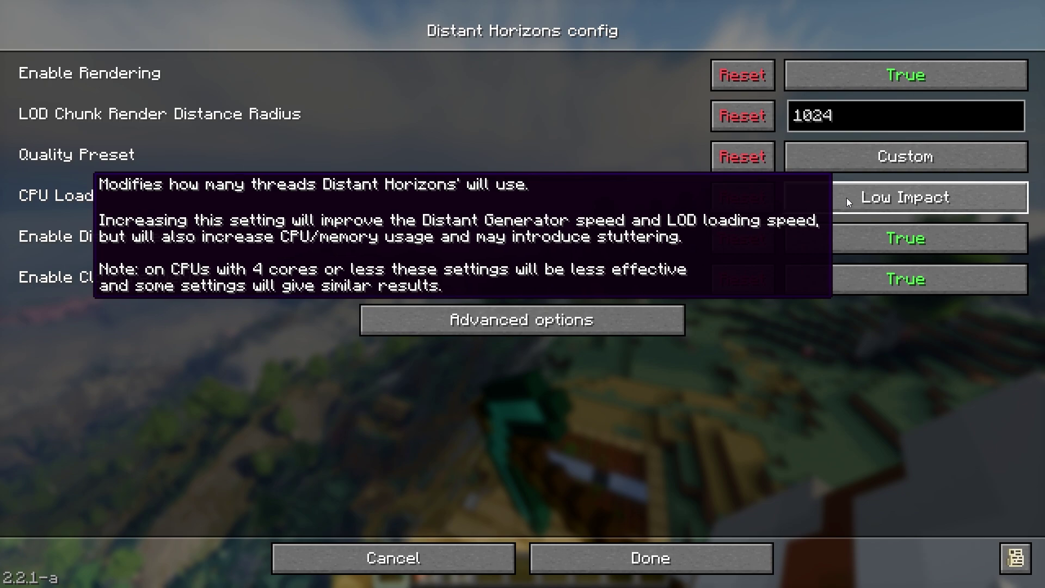
{"action": "left_click", "coordinate": [847, 197]}
{"action": "left_click", "coordinate": [847, 198]}
{"action": "left_click", "coordinate": [847, 198]}
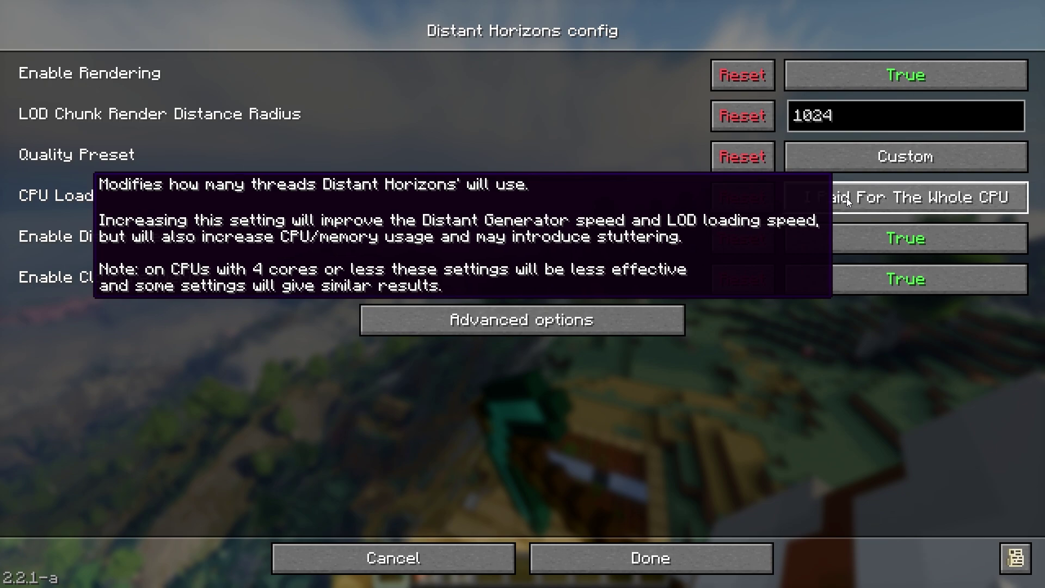
{"action": "left_click", "coordinate": [644, 559]}
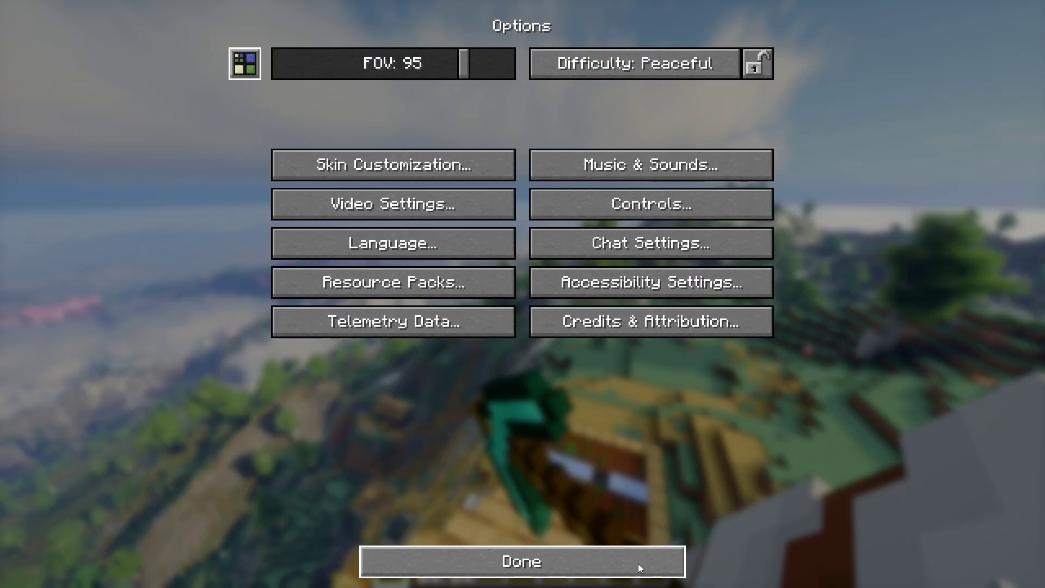
{"action": "left_click", "coordinate": [638, 563]}
{"action": "left_click", "coordinate": [599, 176]}
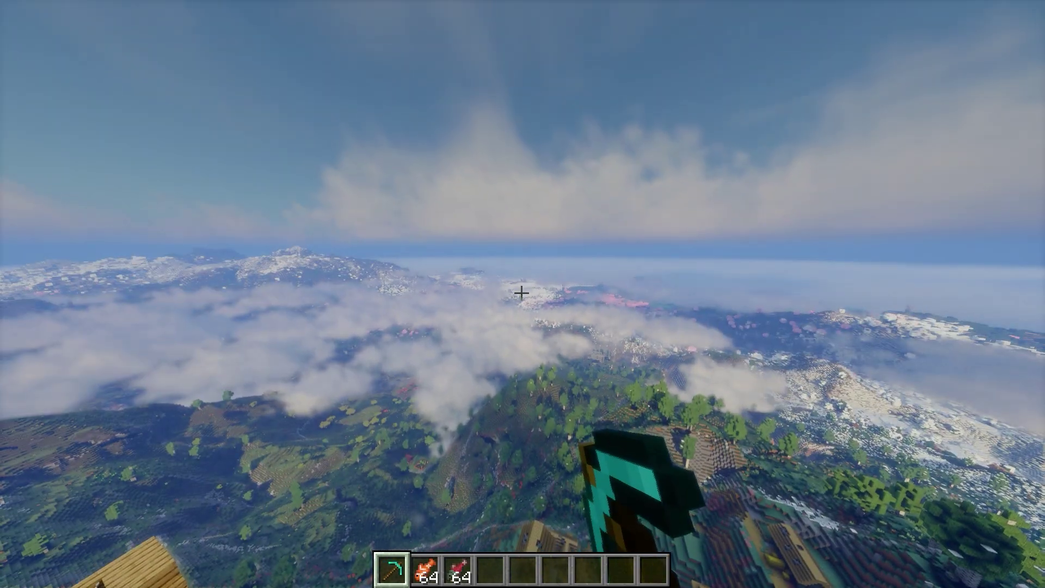
{"action": "left_click", "coordinate": [522, 293]}
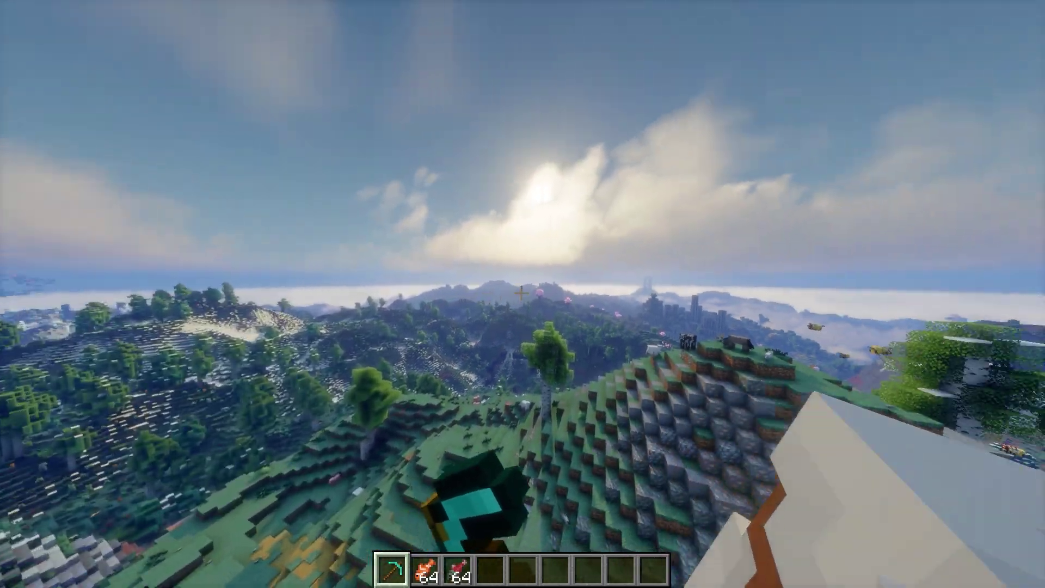
{"action": "left_click", "coordinate": [522, 293]}
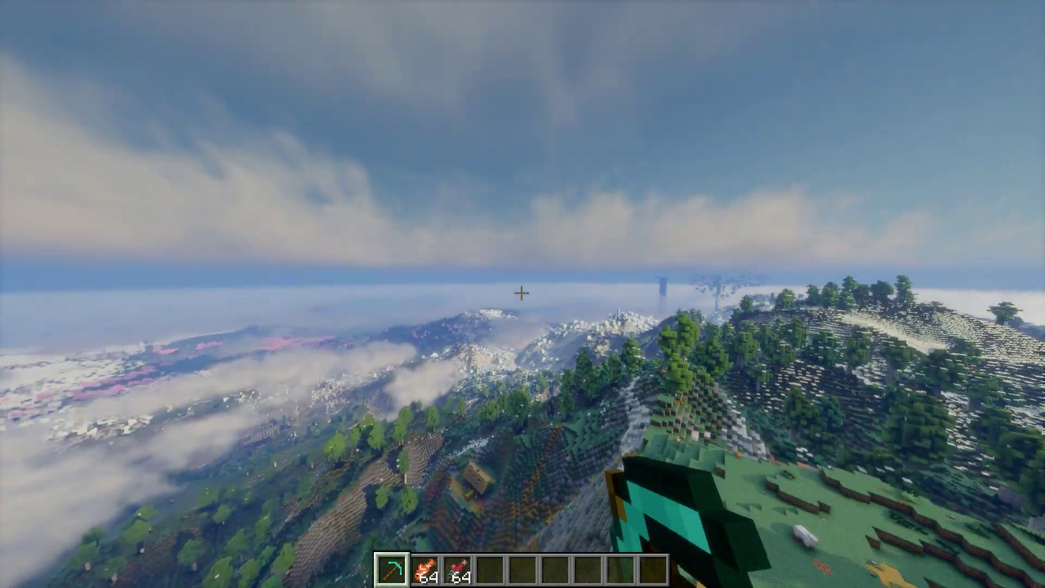
{"action": "left_click", "coordinate": [521, 293]}
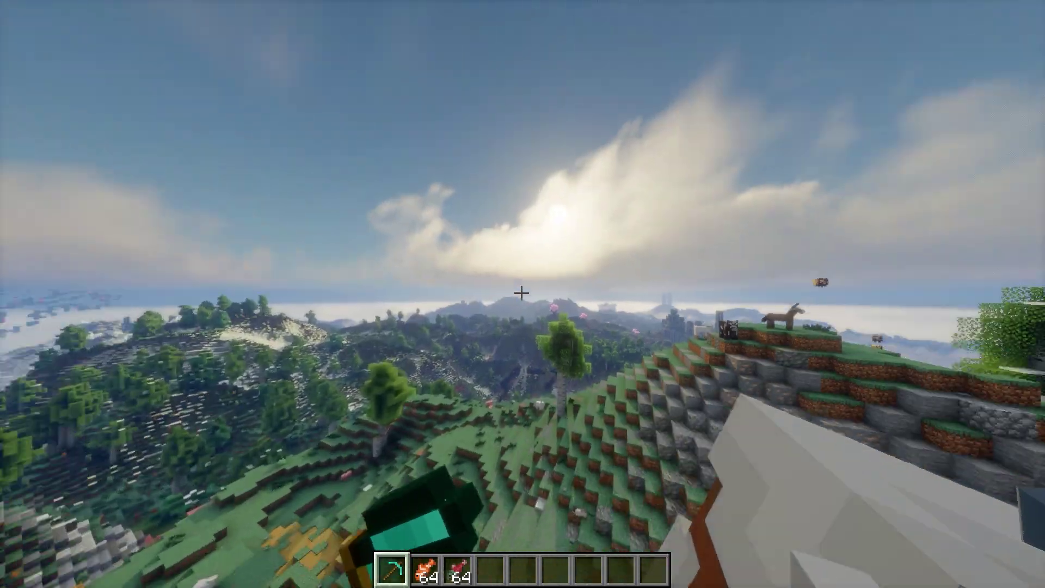
{"action": "left_click", "coordinate": [521, 293]}
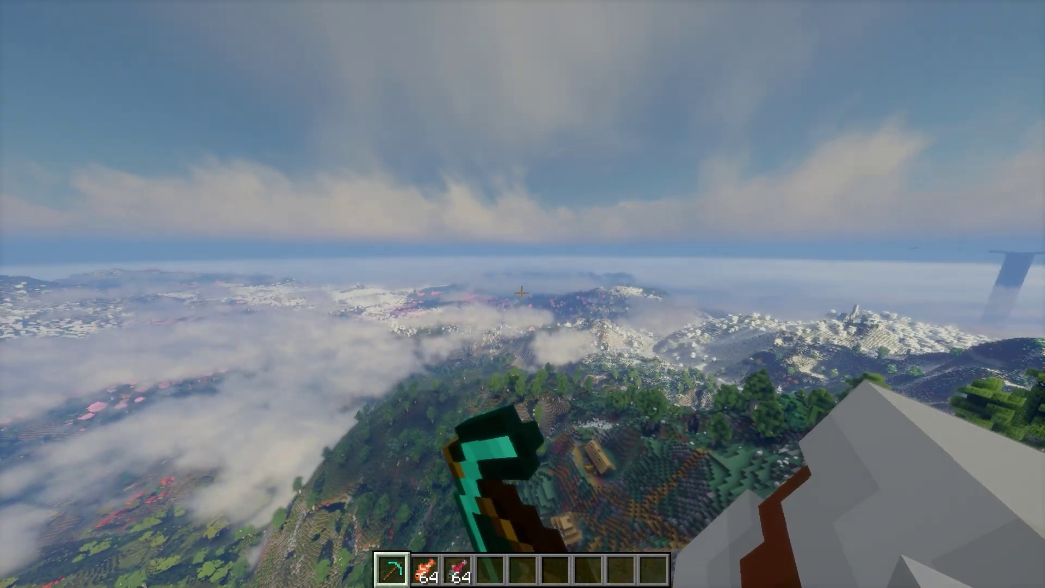
{"action": "left_click", "coordinate": [521, 293]}
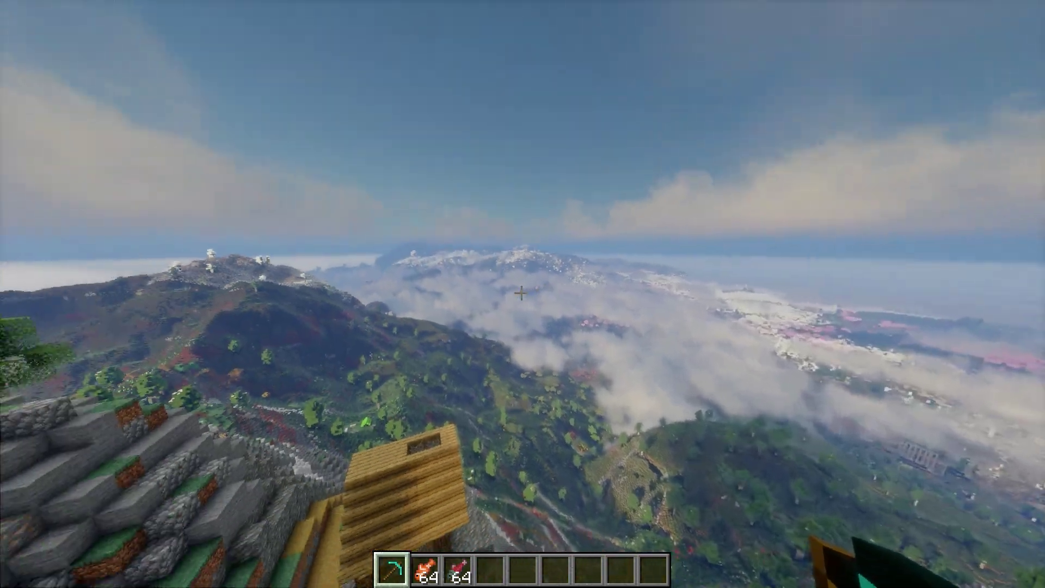